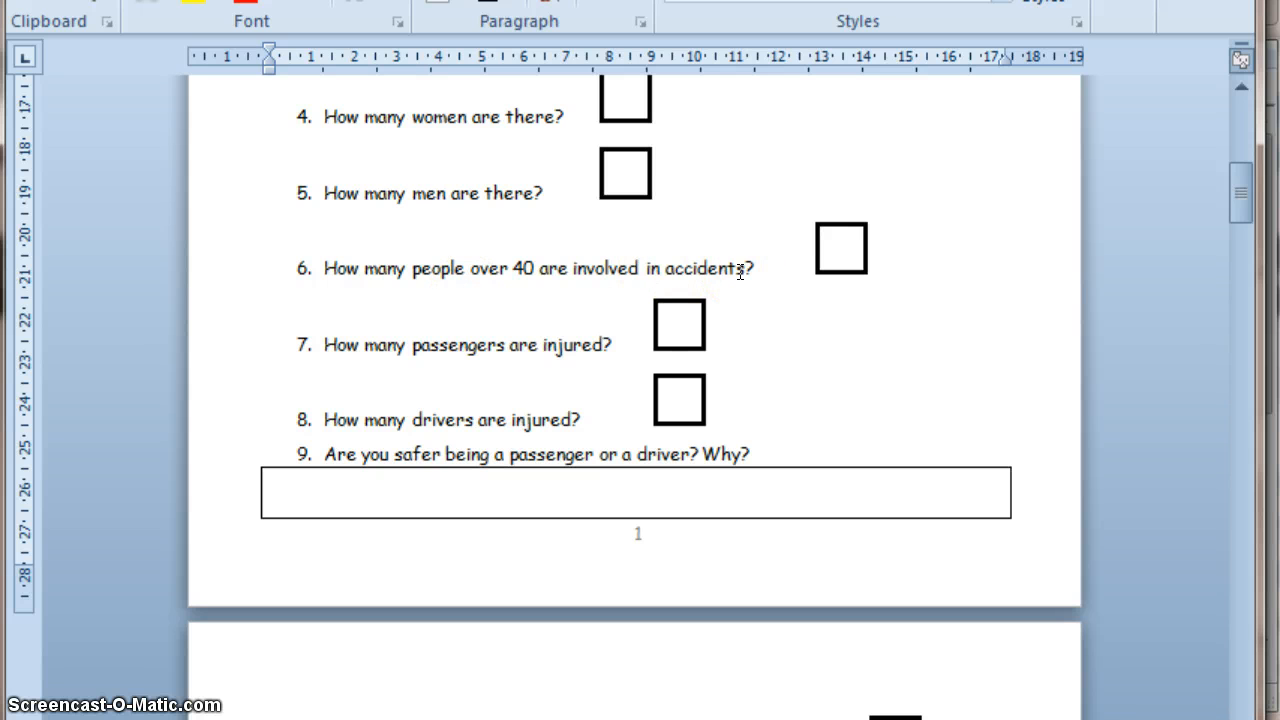
# Read through the accident data questions in the worksheet, from question 4 to question 26
pyautogui.click(576, 268)
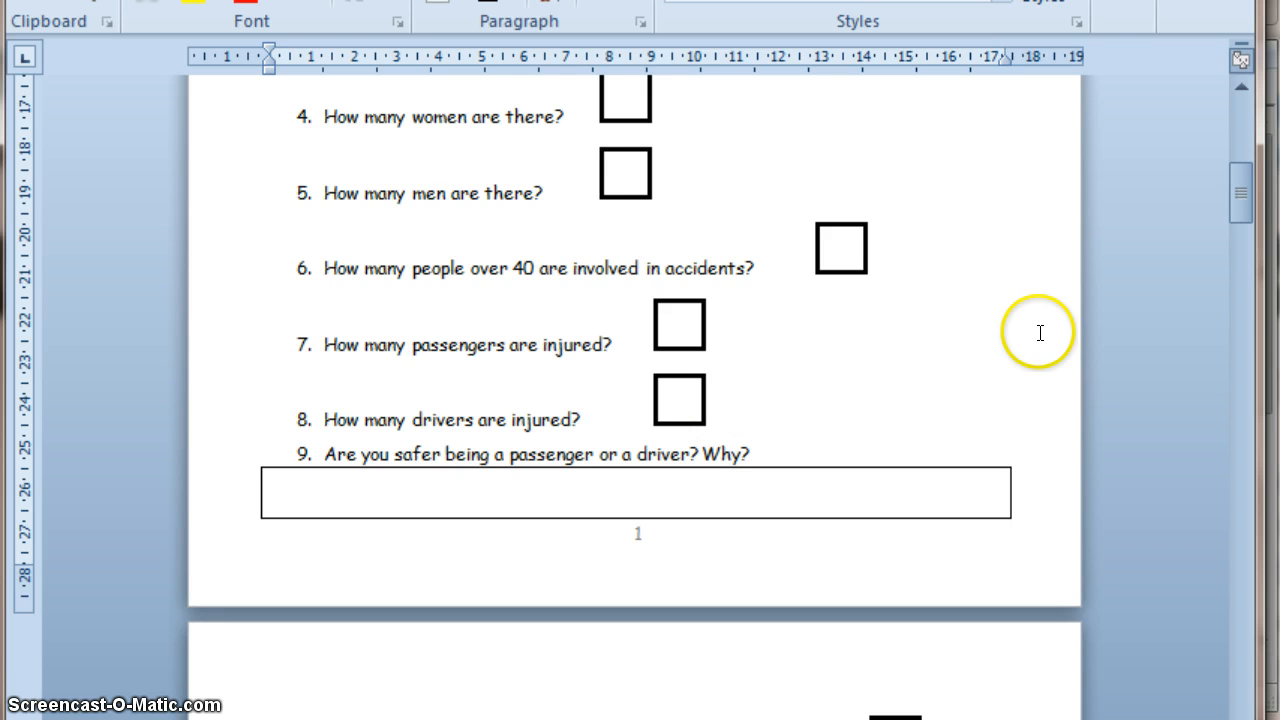
pyautogui.moveTo(1240, 205); pyautogui.dragTo(1238, 252)
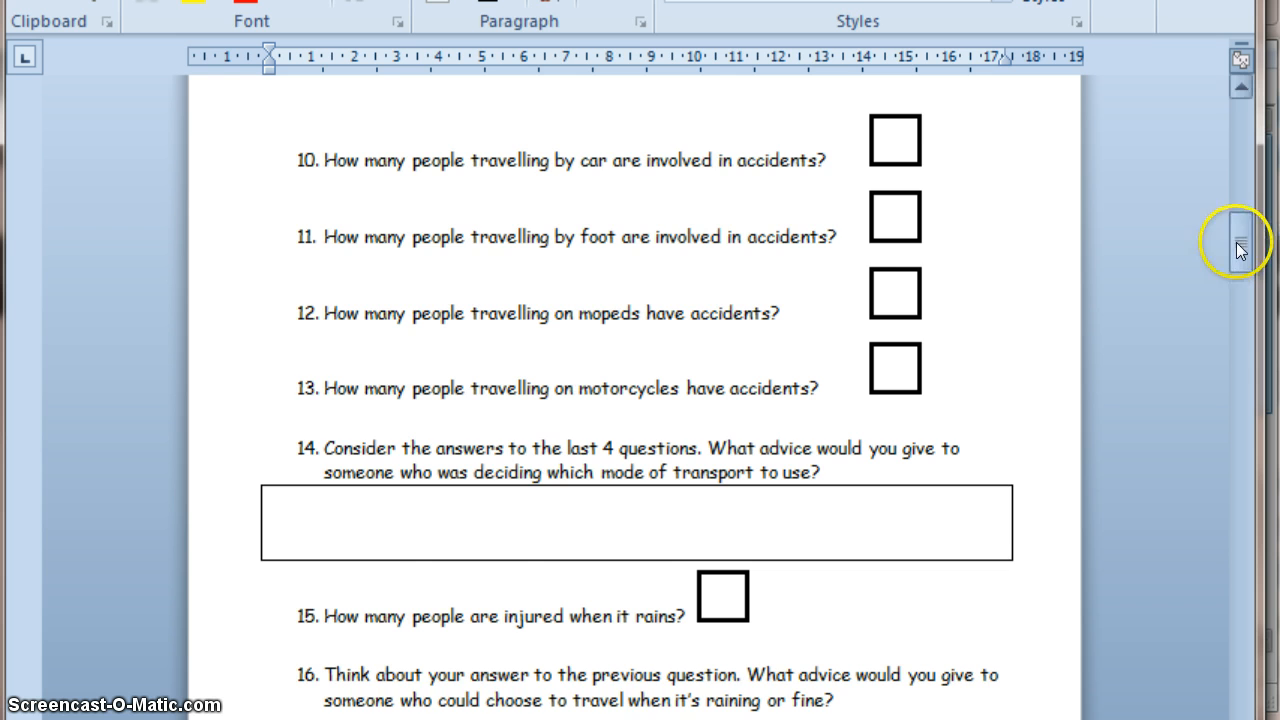
pyautogui.moveTo(1237, 251); pyautogui.dragTo(1221, 384)
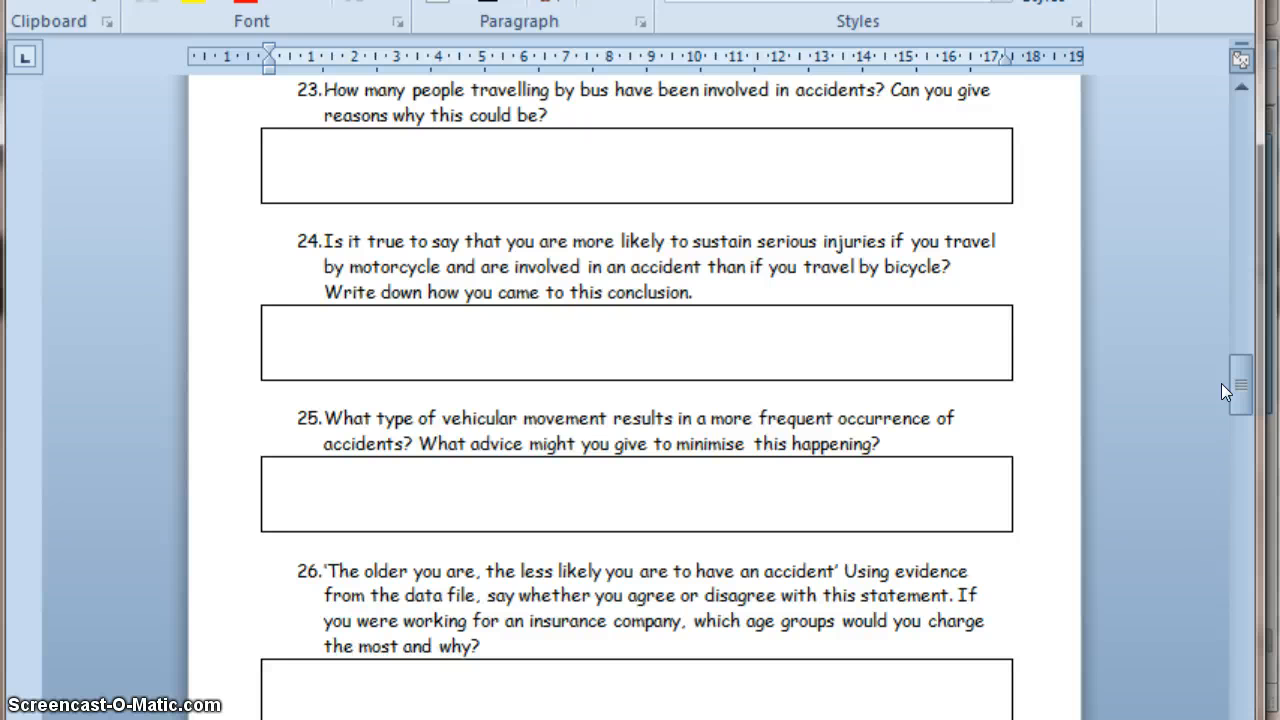
pyautogui.click(375, 622)
# Switch to FlexiData and add a new page to the accident report, keeping the data table on page 1
pyautogui.hotkey('alt', 'Tab')
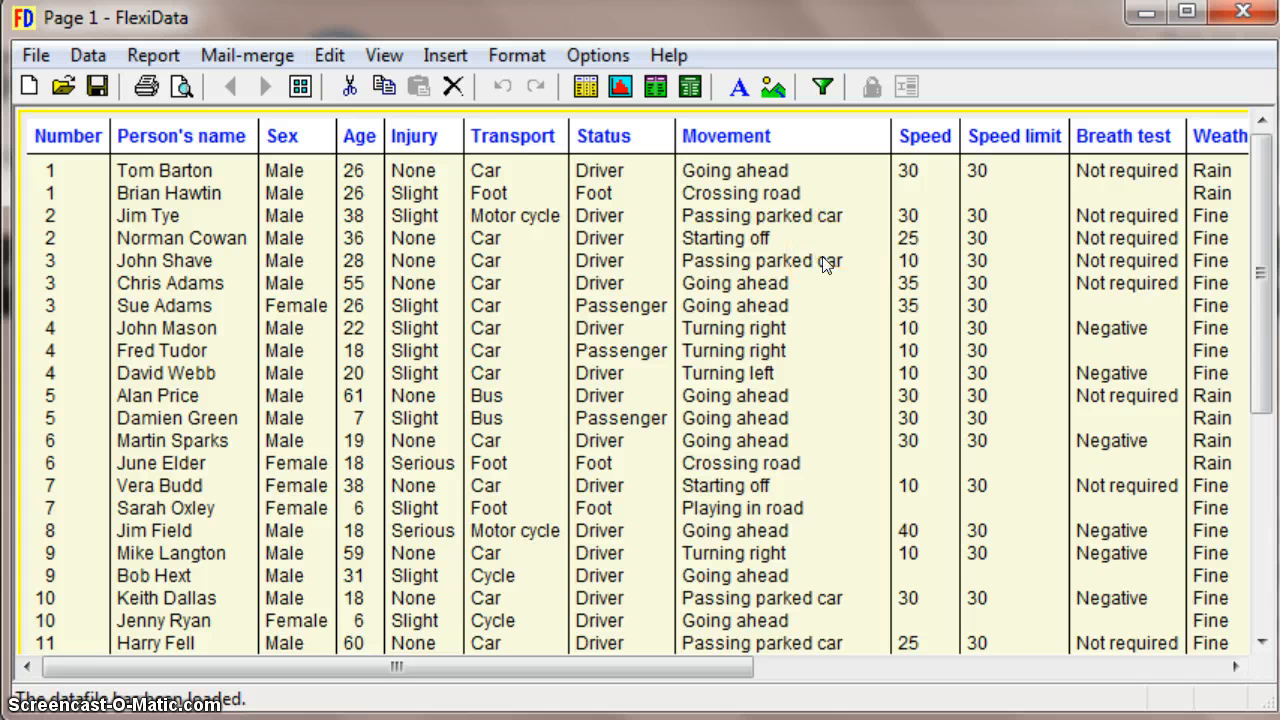
pyautogui.click(147, 58)
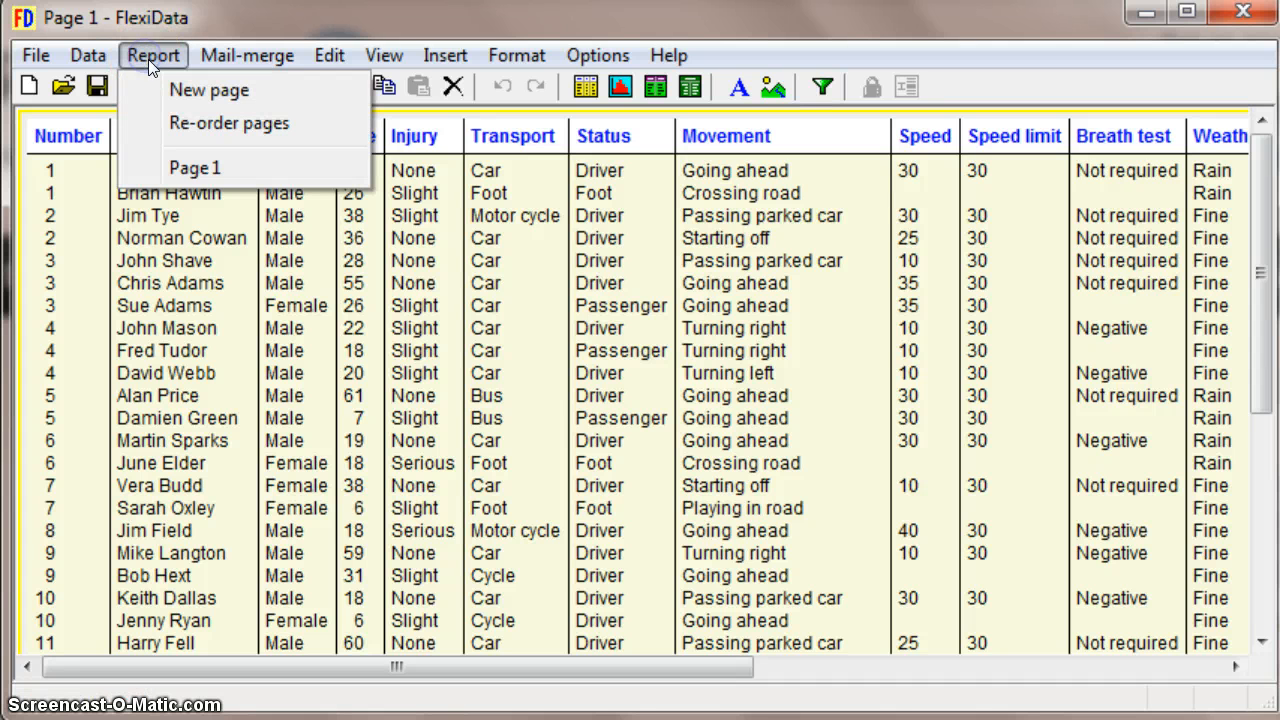
pyautogui.click(207, 92)
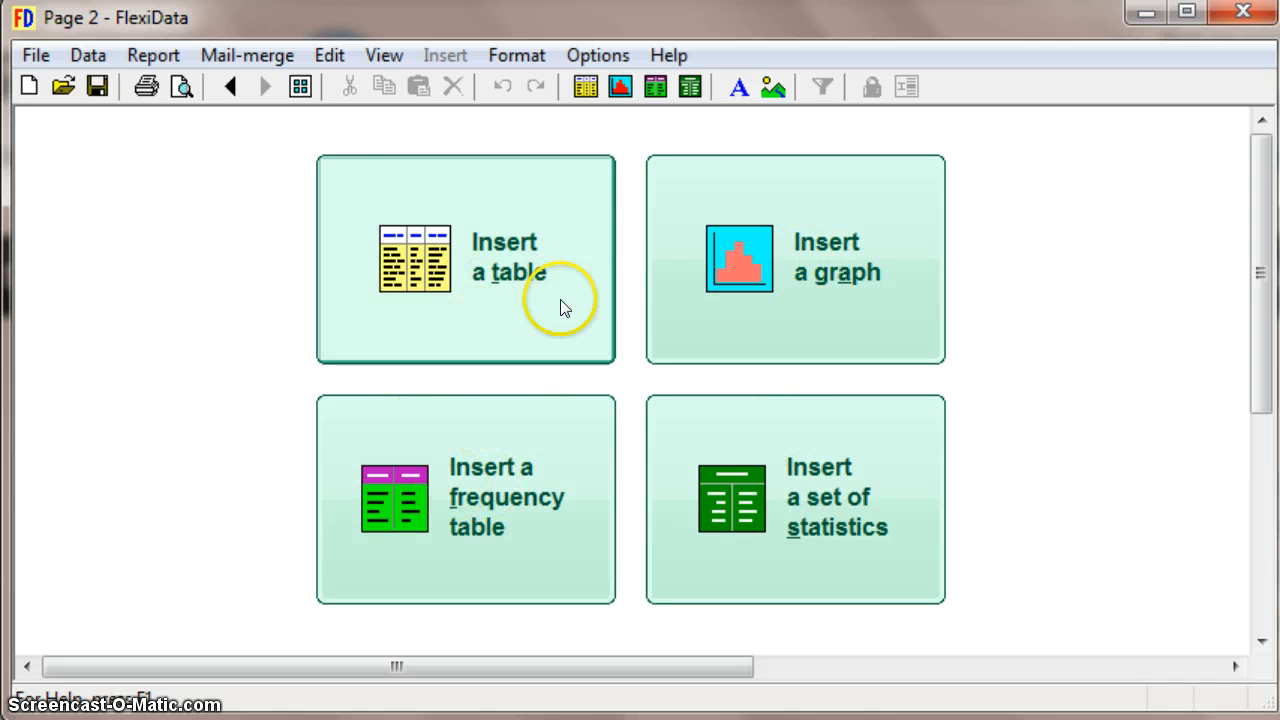
pyautogui.click(229, 87)
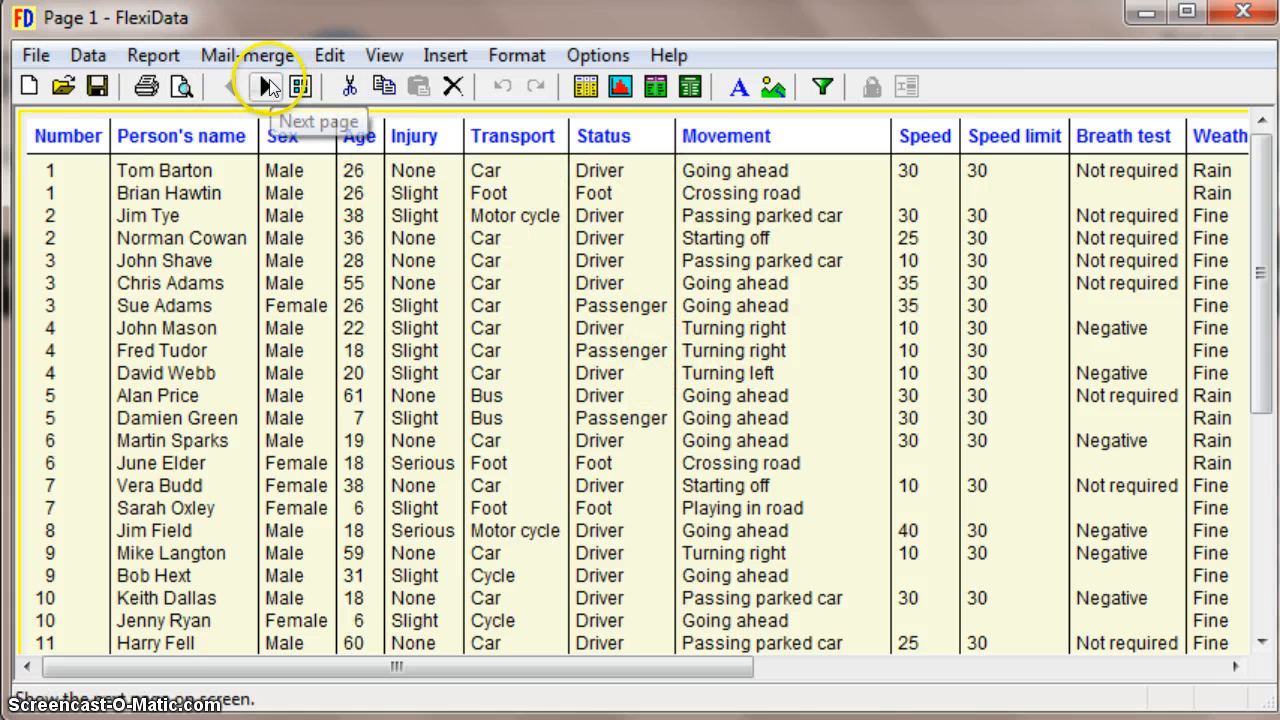
pyautogui.click(268, 87)
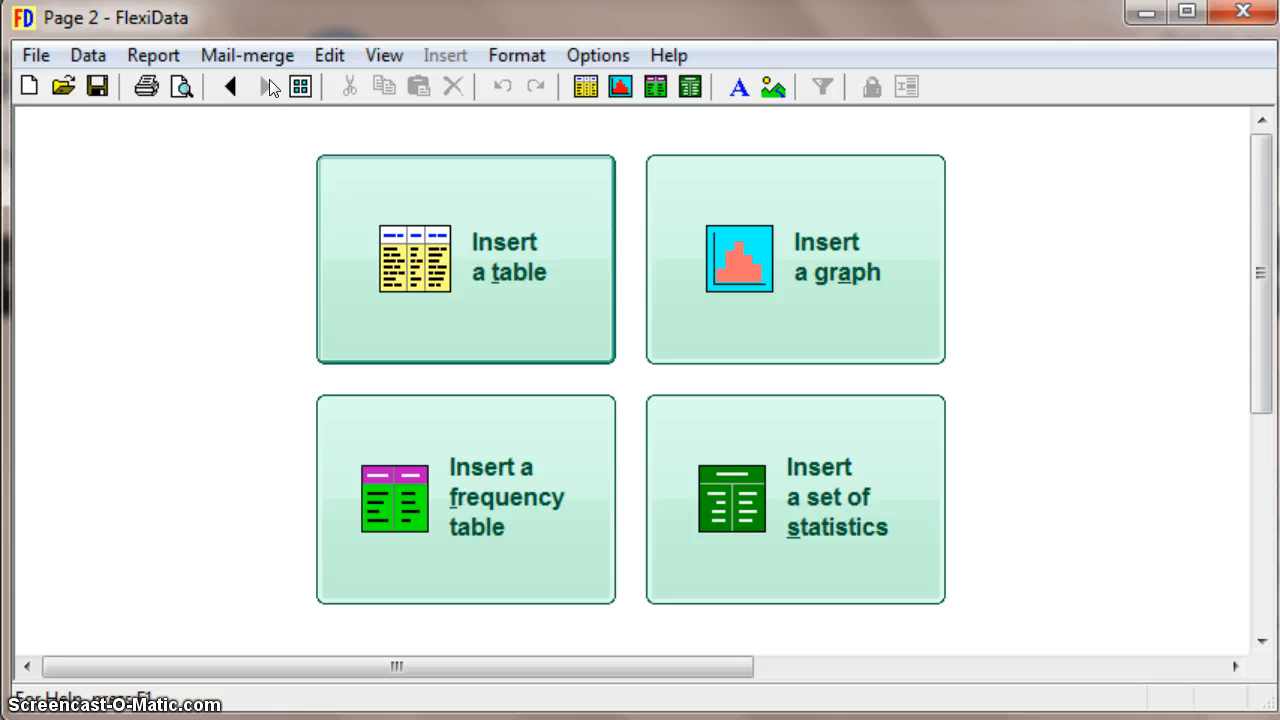
# Insert a bar chart of the Status field from Accident.fdd on page 2
pyautogui.click(810, 262)
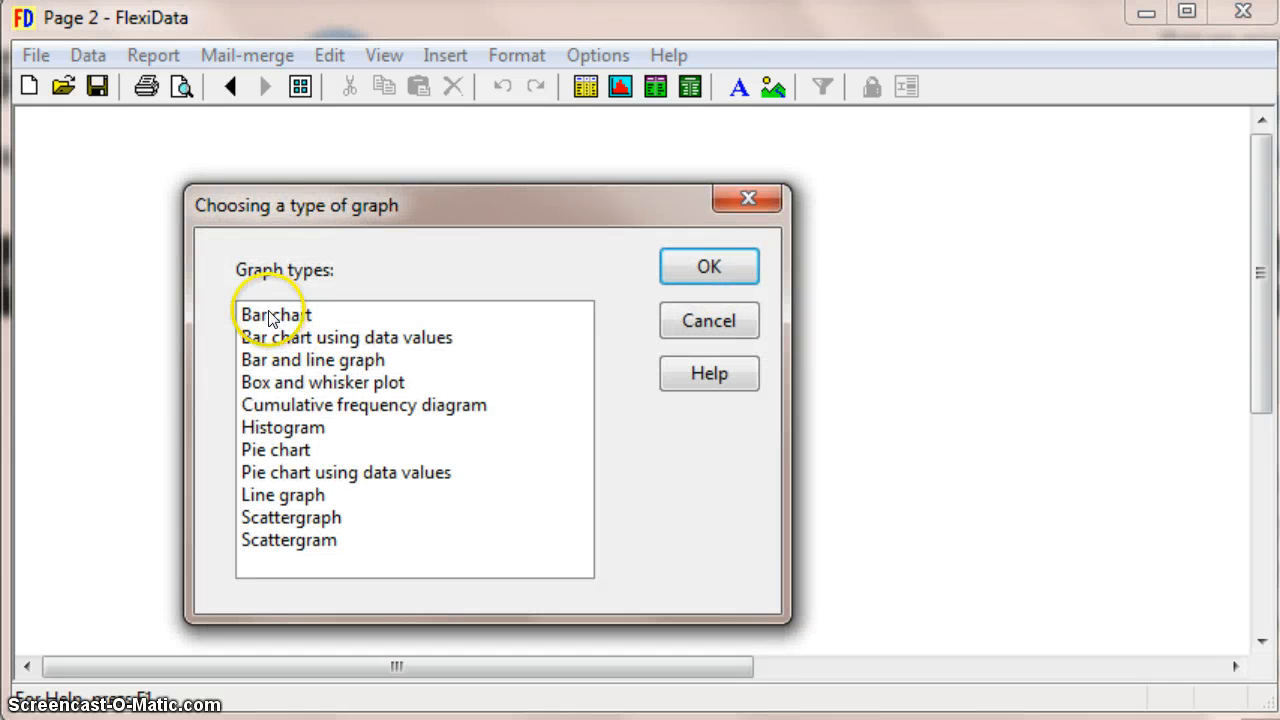
pyautogui.click(270, 316)
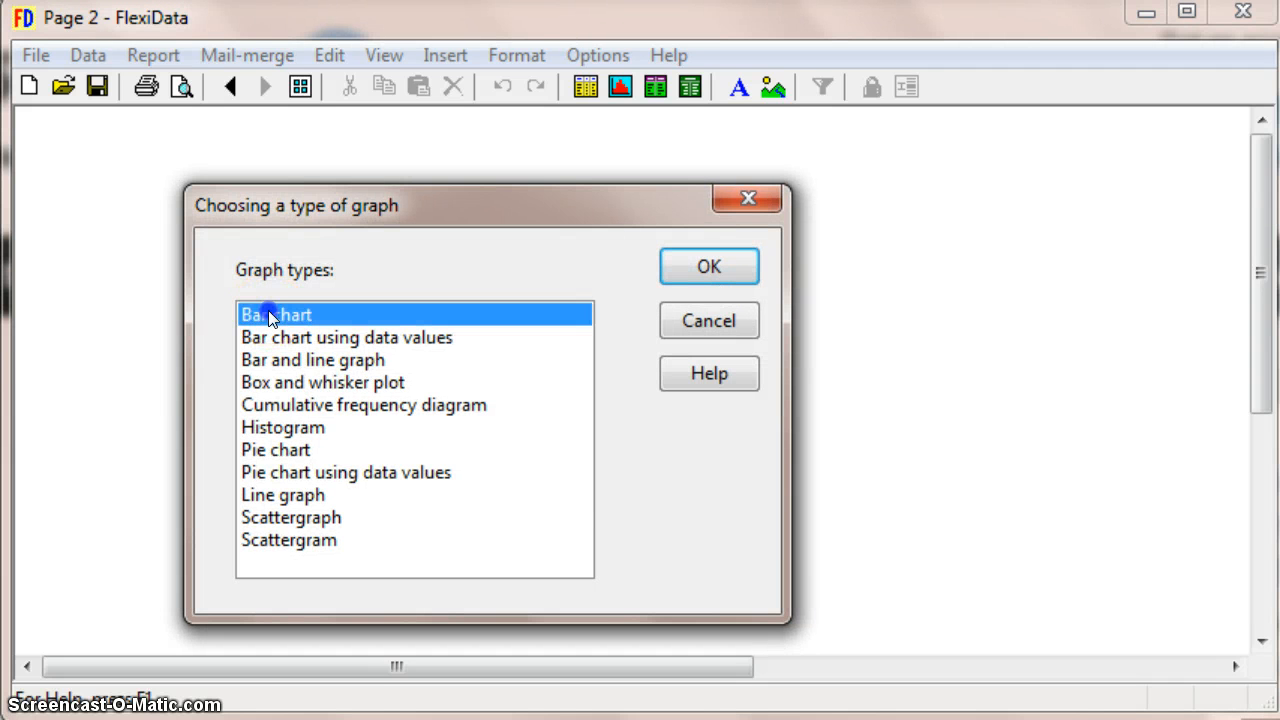
pyautogui.click(706, 266)
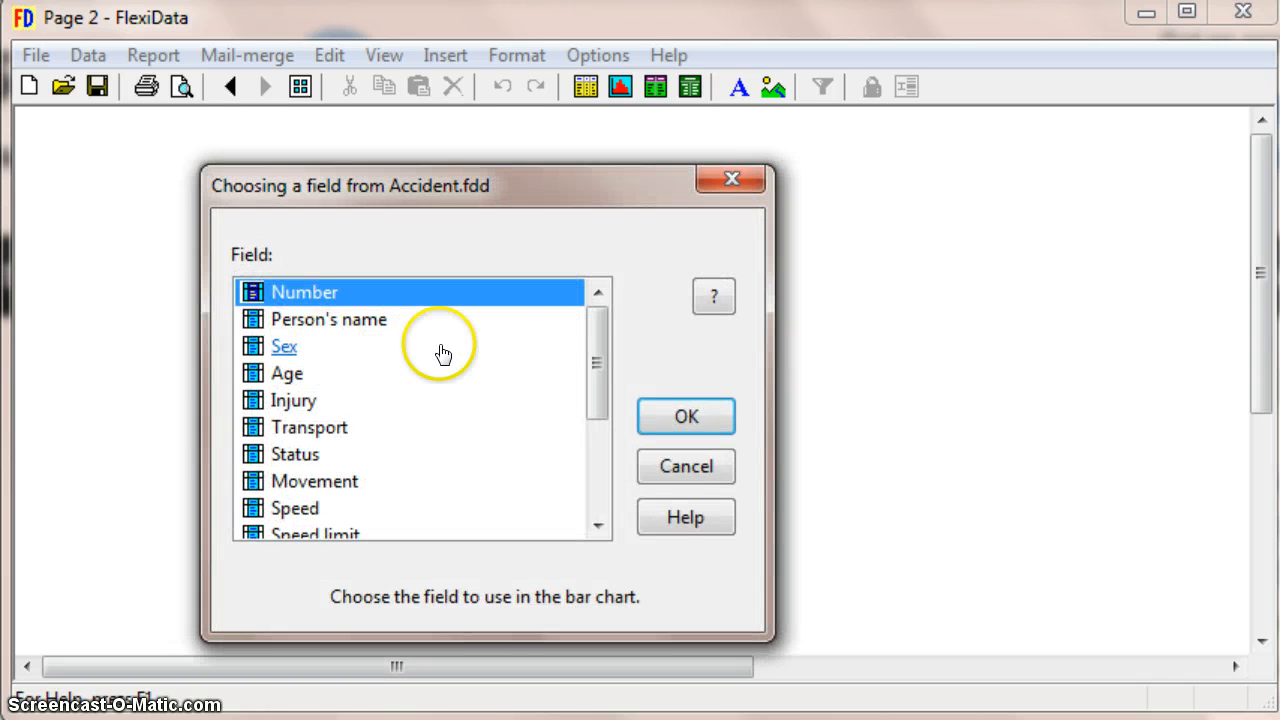
pyautogui.click(287, 454)
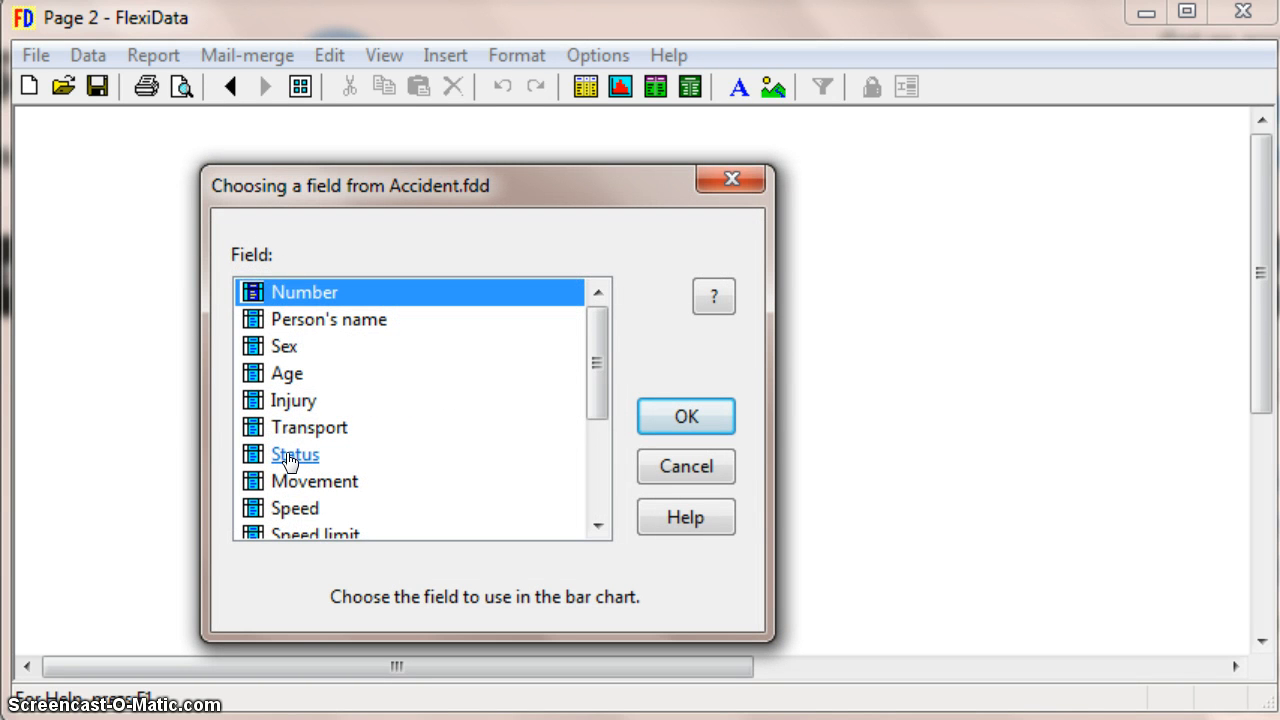
pyautogui.click(291, 458)
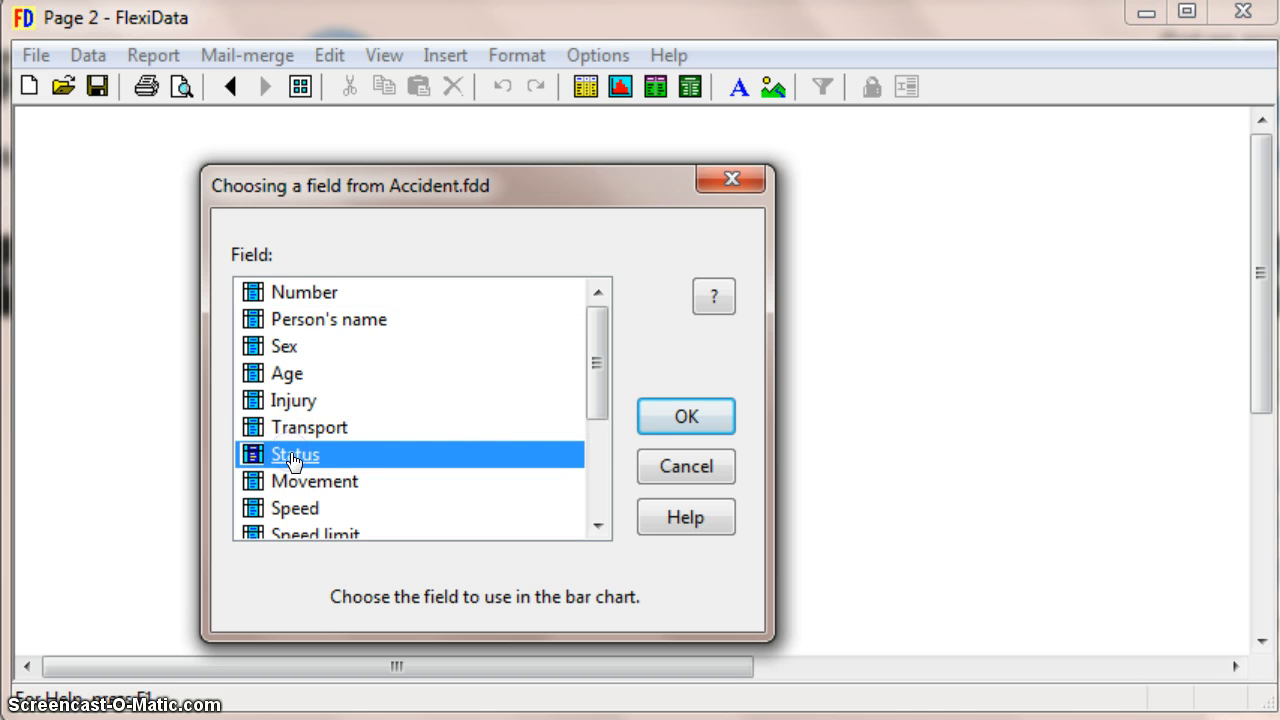
pyautogui.click(699, 422)
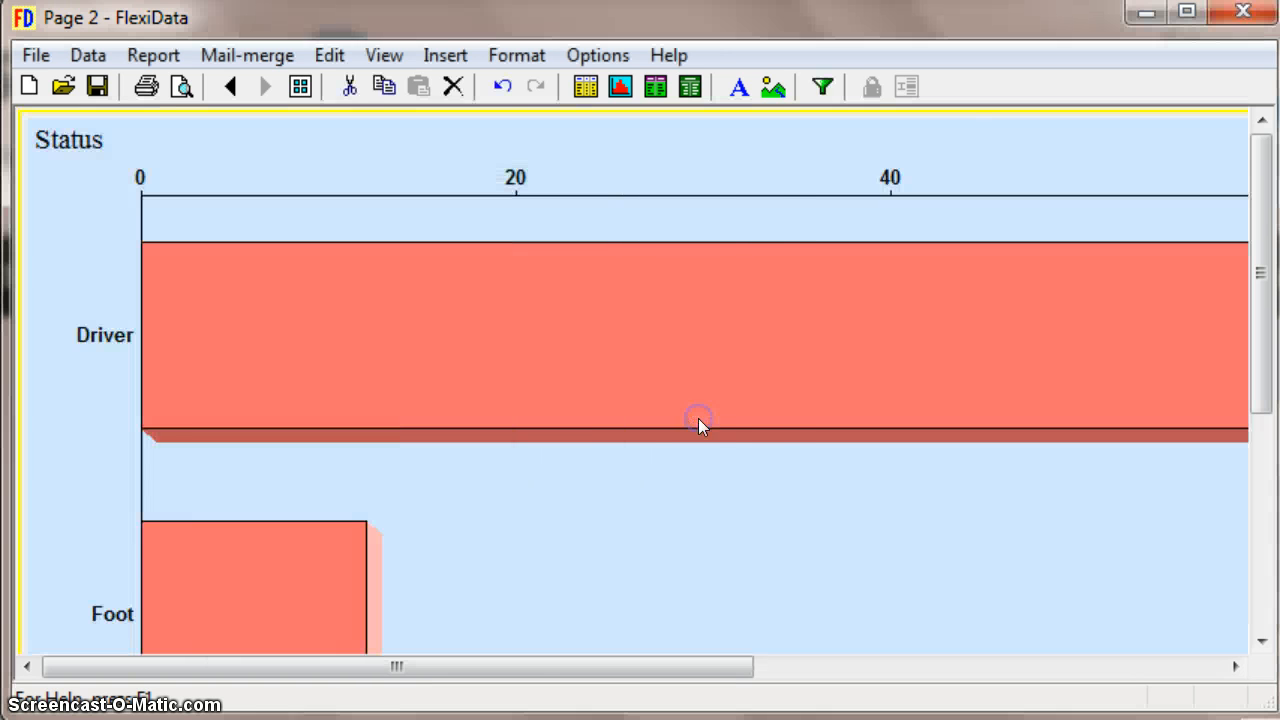
# Change the appearance of the Status bar chart to a 2-d chart
pyautogui.moveTo(1260, 265); pyautogui.dragTo(1219, 235)
pyautogui.rightClick(239, 335)
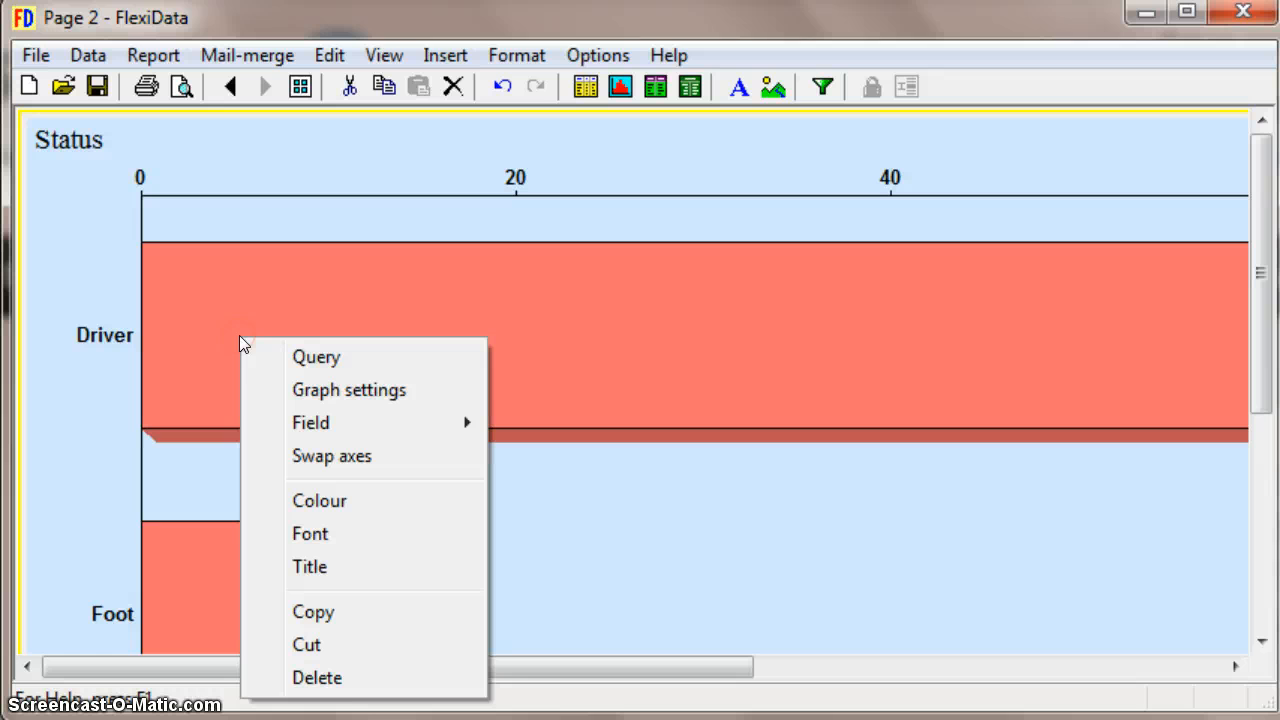
pyautogui.click(388, 391)
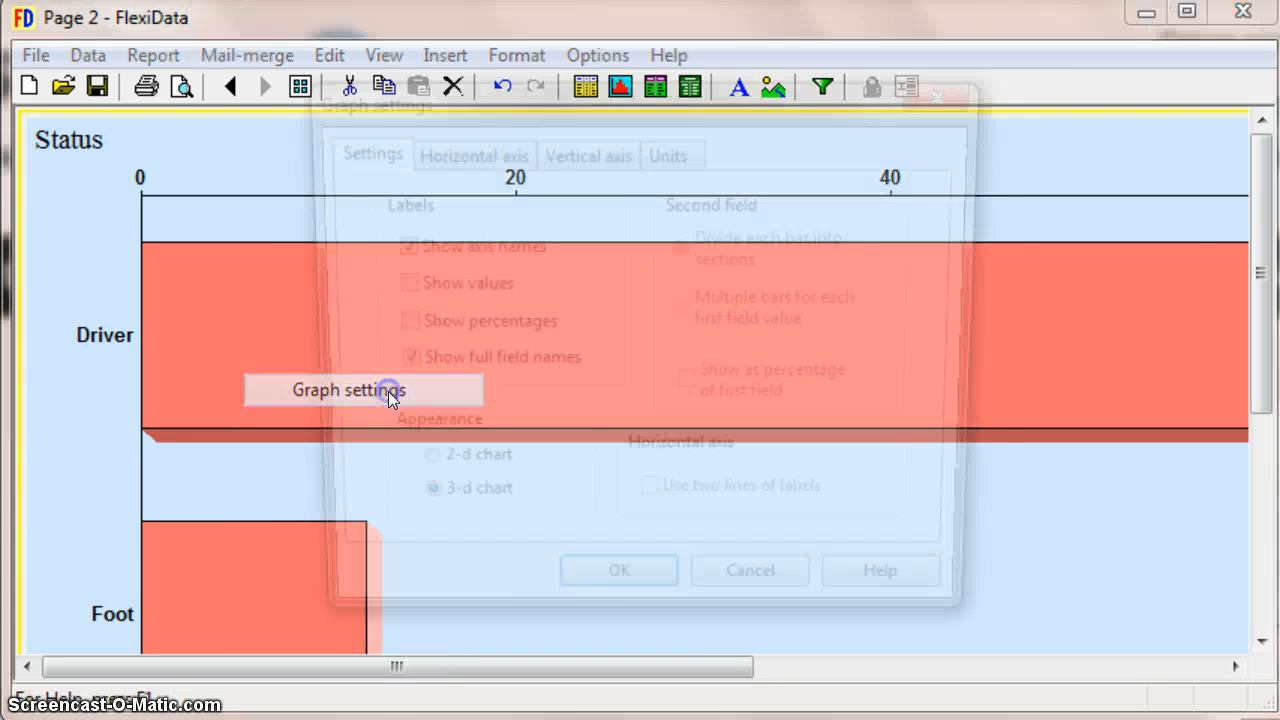
pyautogui.click(412, 472)
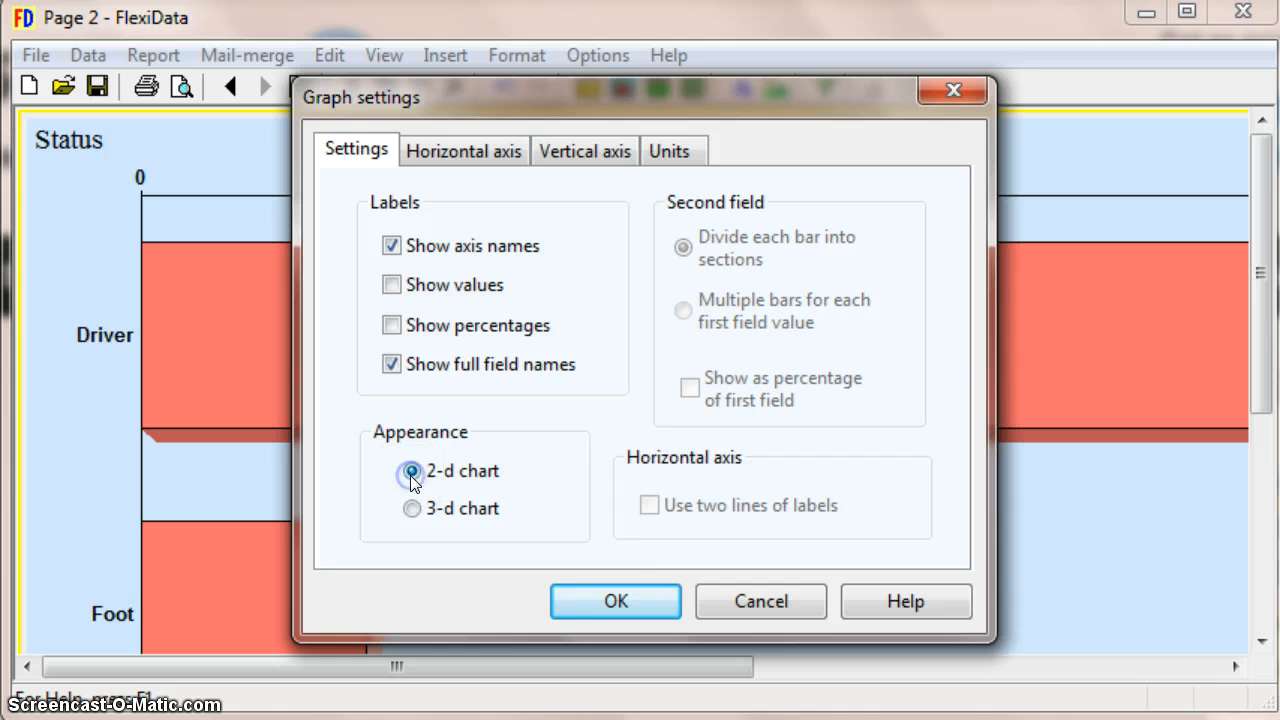
pyautogui.click(606, 598)
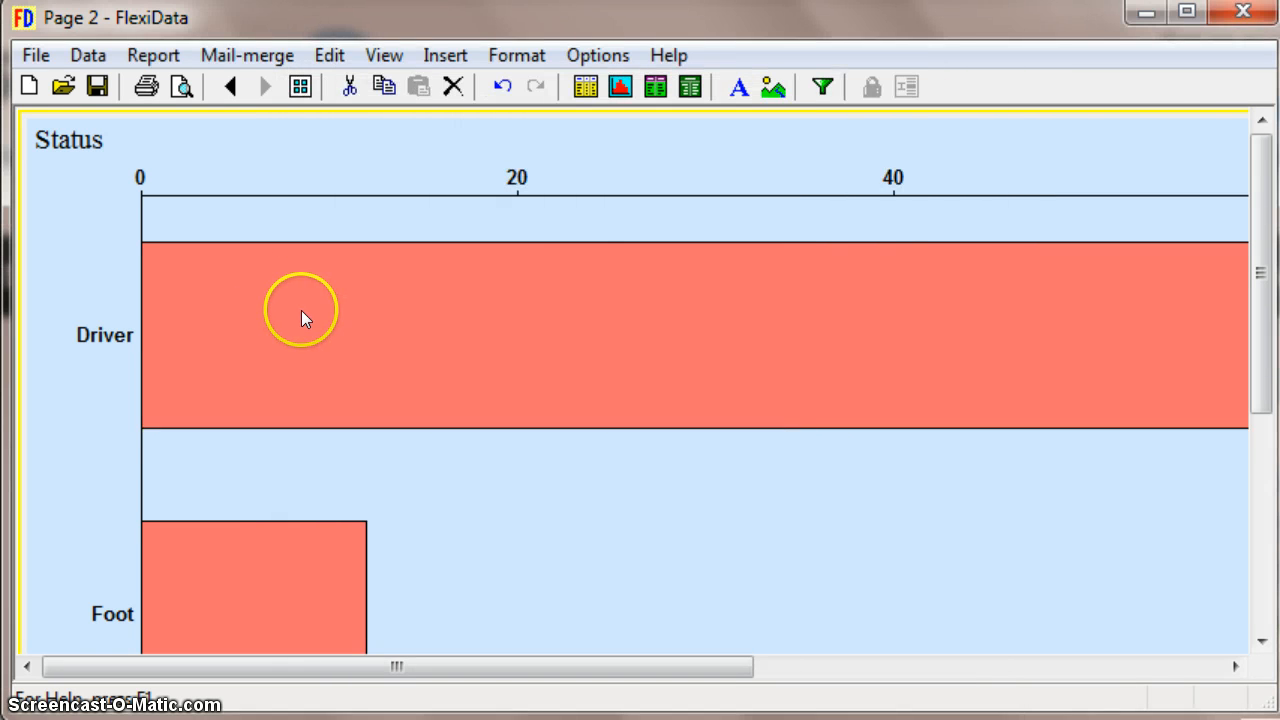
# Add Day as the second field of the Status bar chart
pyautogui.rightClick(303, 312)
pyautogui.moveTo(401, 412)
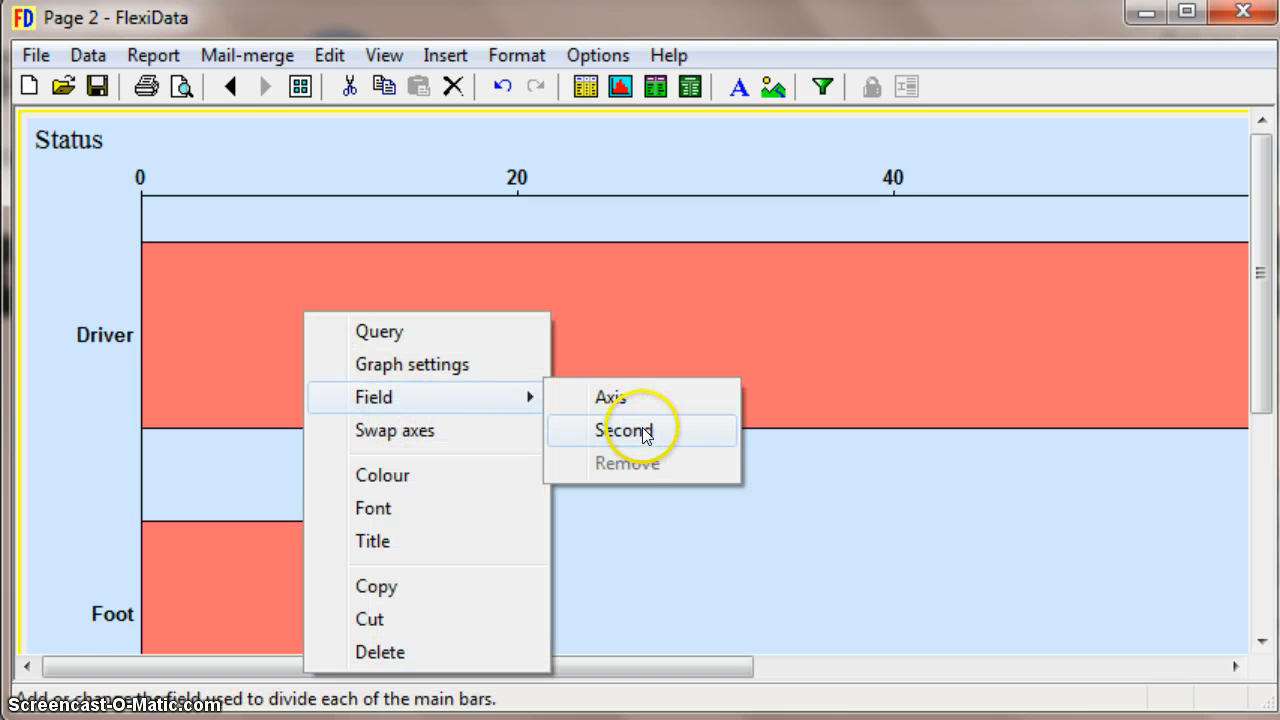
pyautogui.click(643, 432)
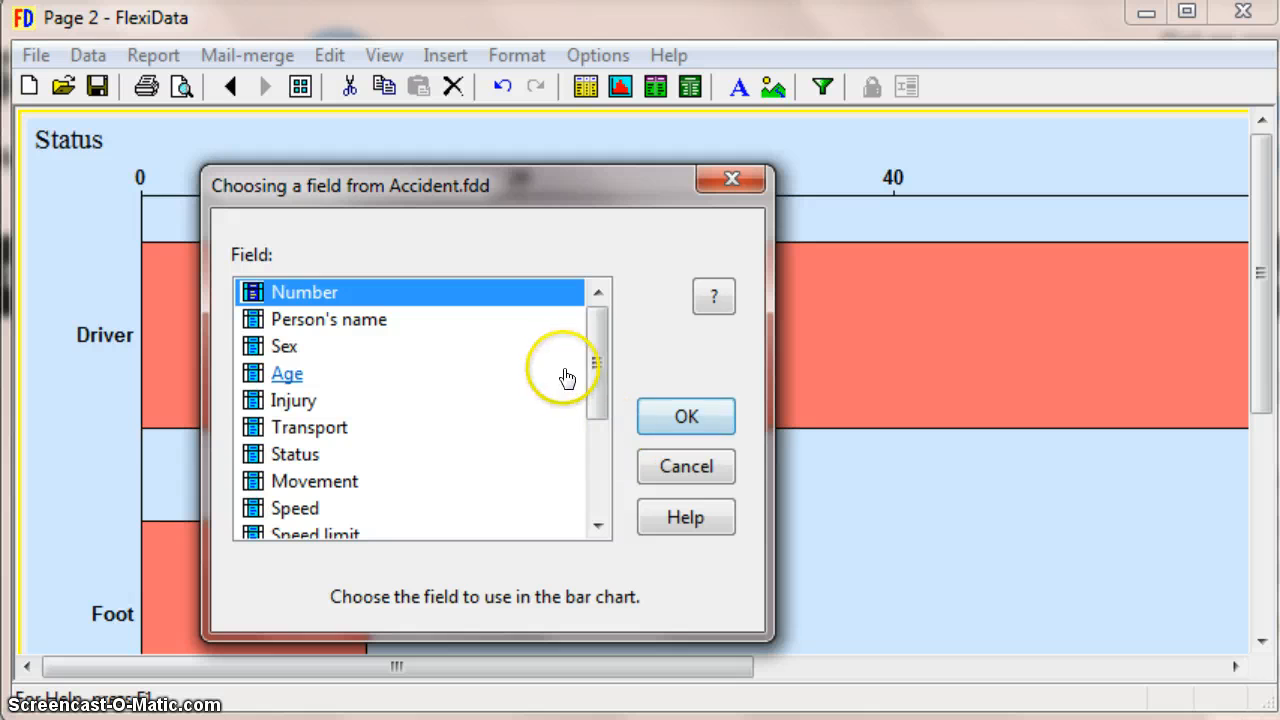
pyautogui.moveTo(592, 354); pyautogui.dragTo(594, 434)
pyautogui.click(285, 482)
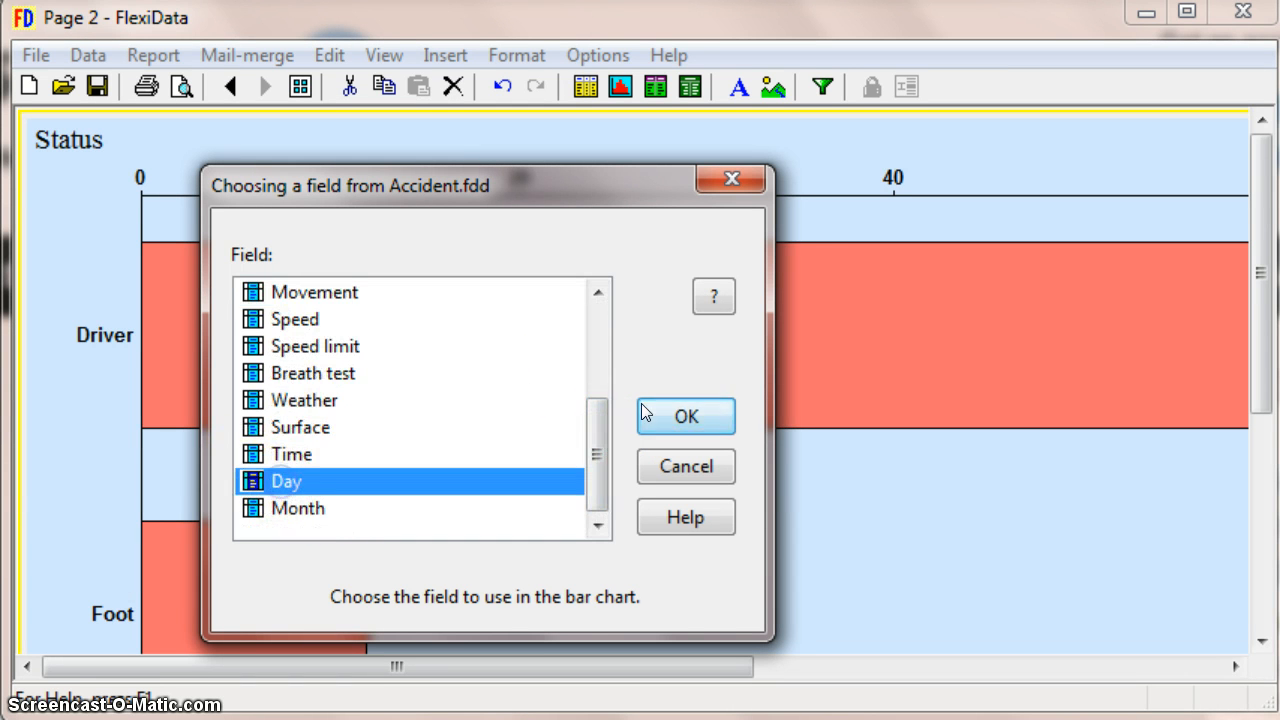
pyautogui.click(690, 413)
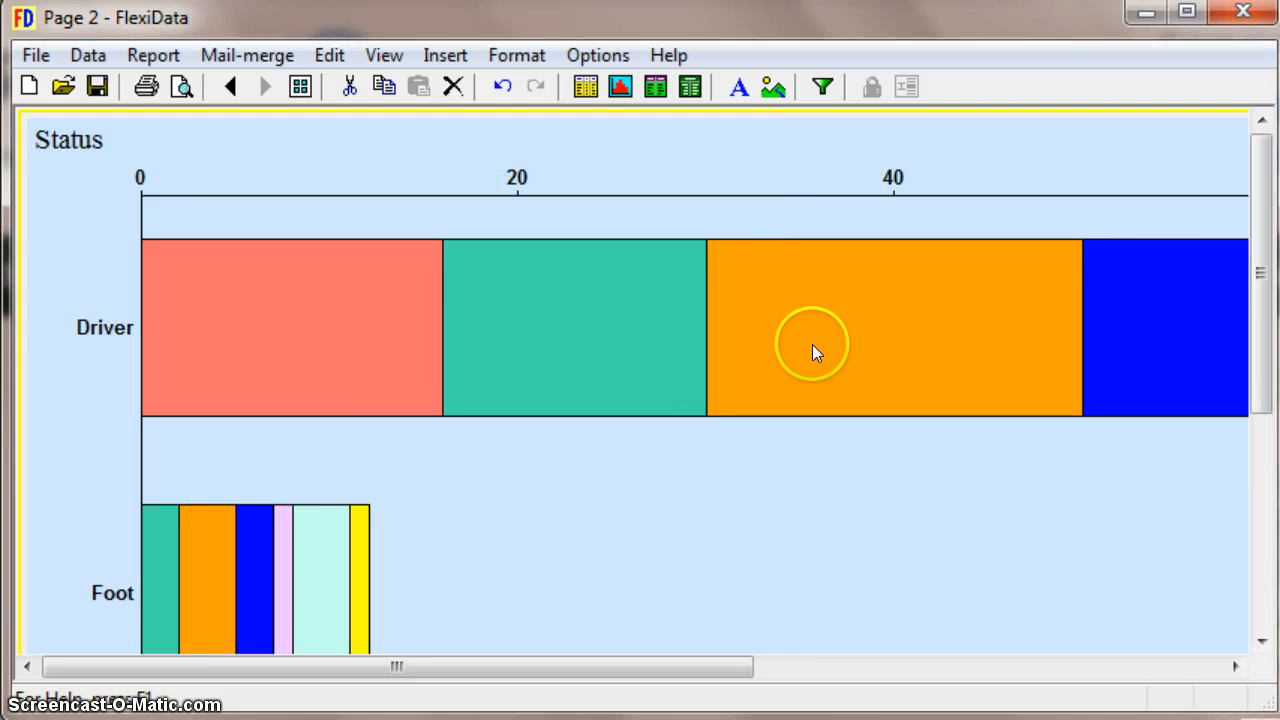
# Set the second field of the Status chart to display as multiple bars for each first field value
pyautogui.moveTo(1260, 243); pyautogui.dragTo(1260, 182)
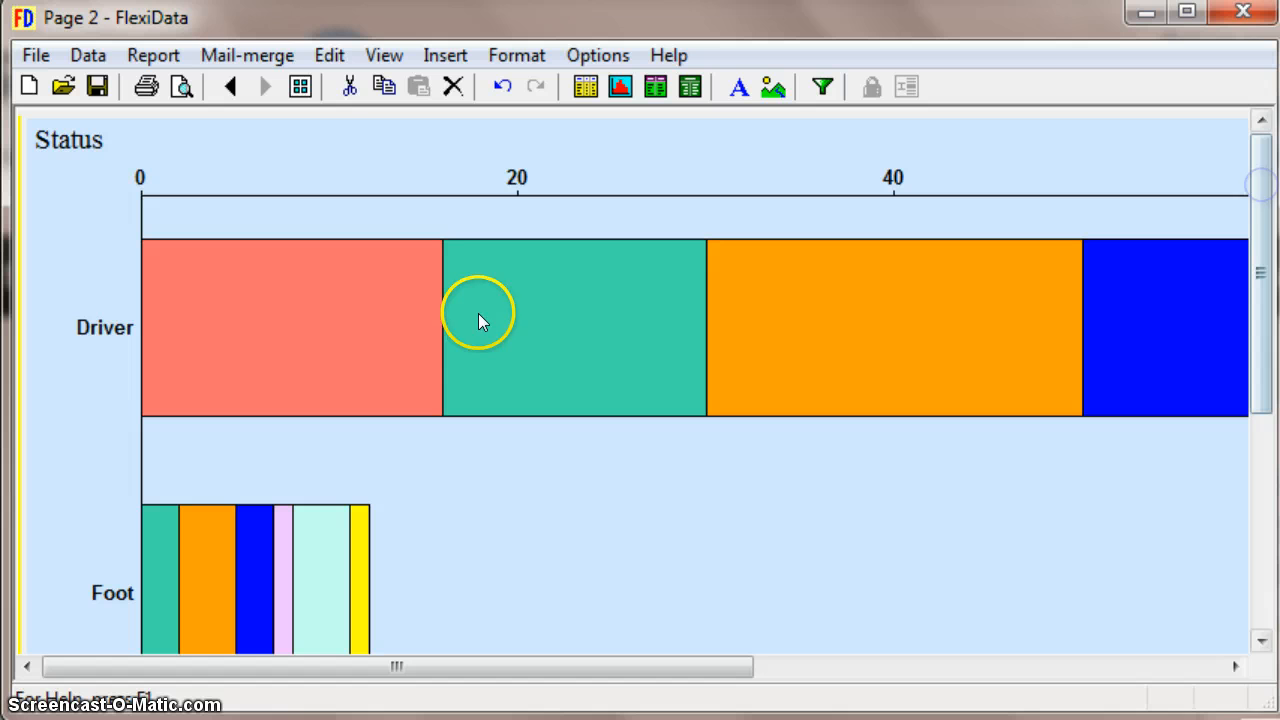
pyautogui.rightClick(296, 347)
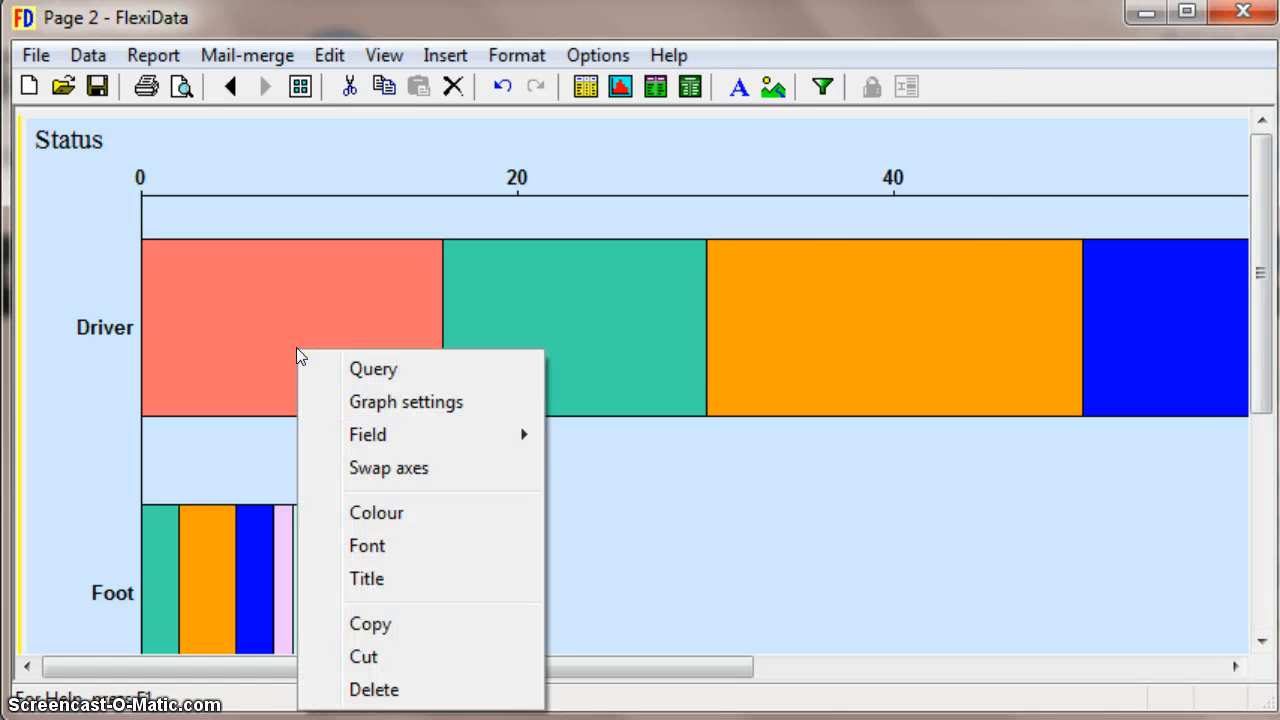
pyautogui.click(408, 402)
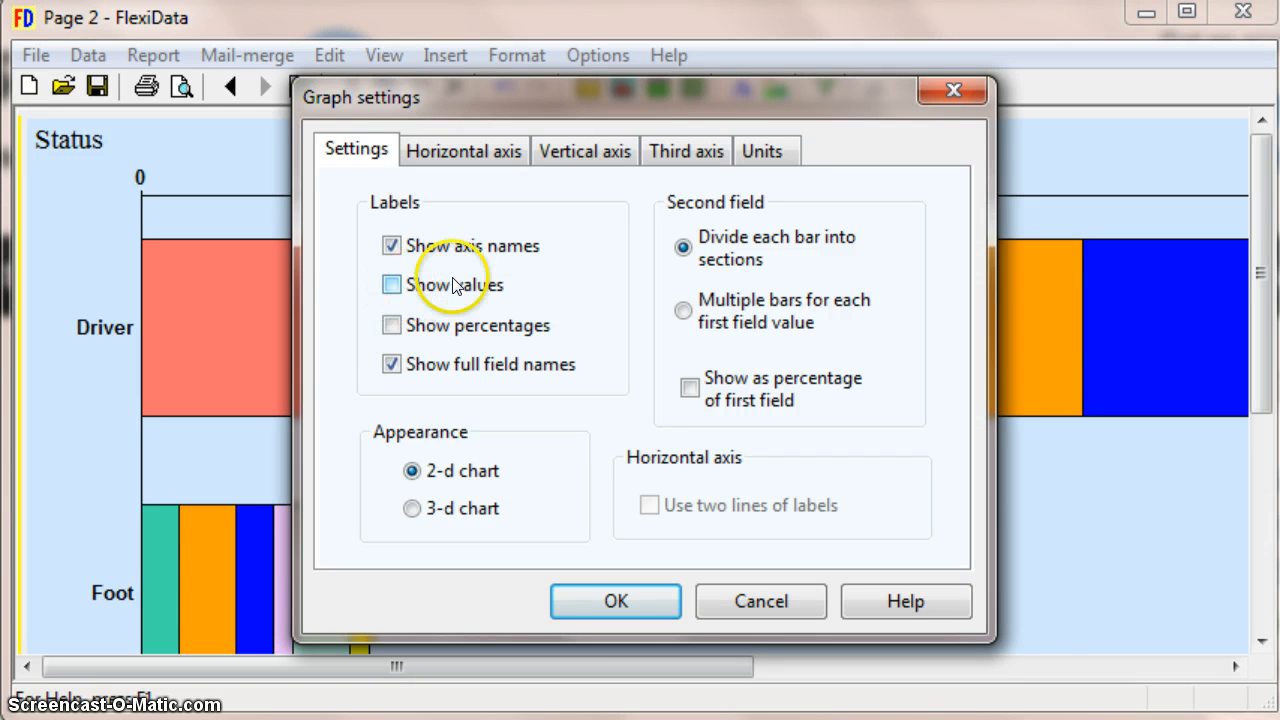
pyautogui.click(684, 311)
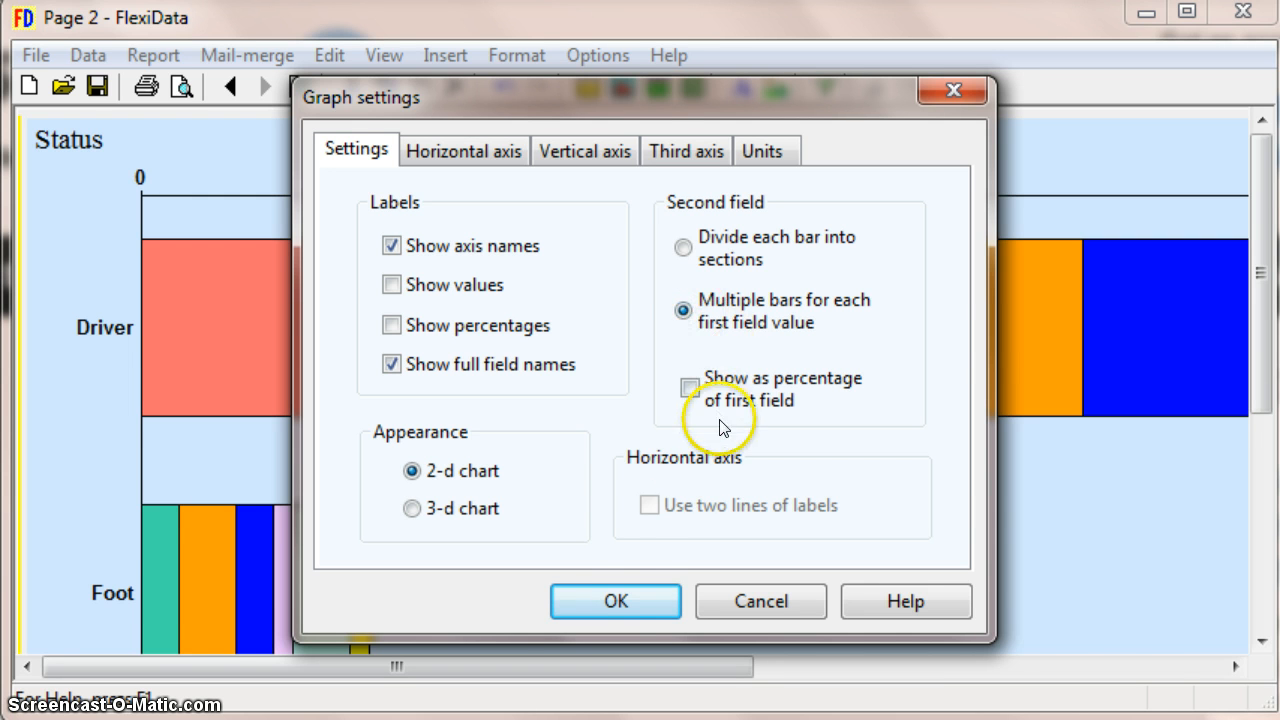
pyautogui.click(620, 600)
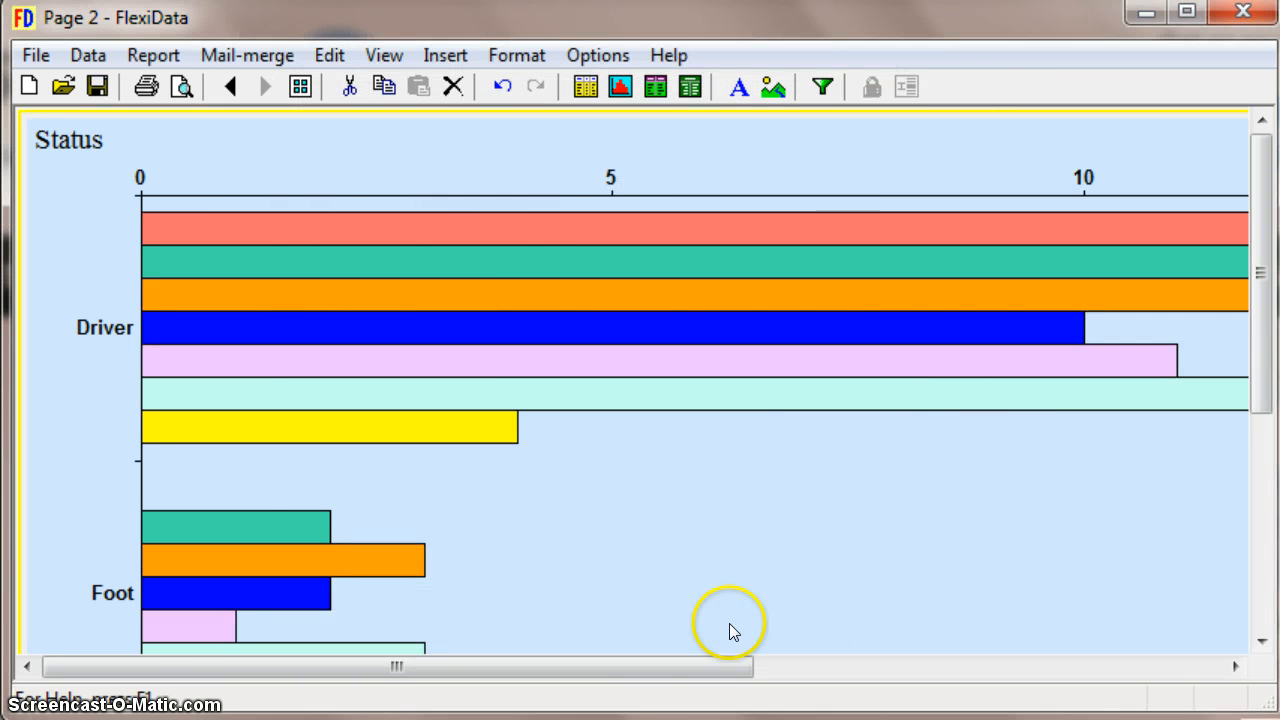
# Examine the Driver, Foot and Passenger bars and match their colours to the days in the legend
pyautogui.moveTo(637, 669); pyautogui.dragTo(569, 628)
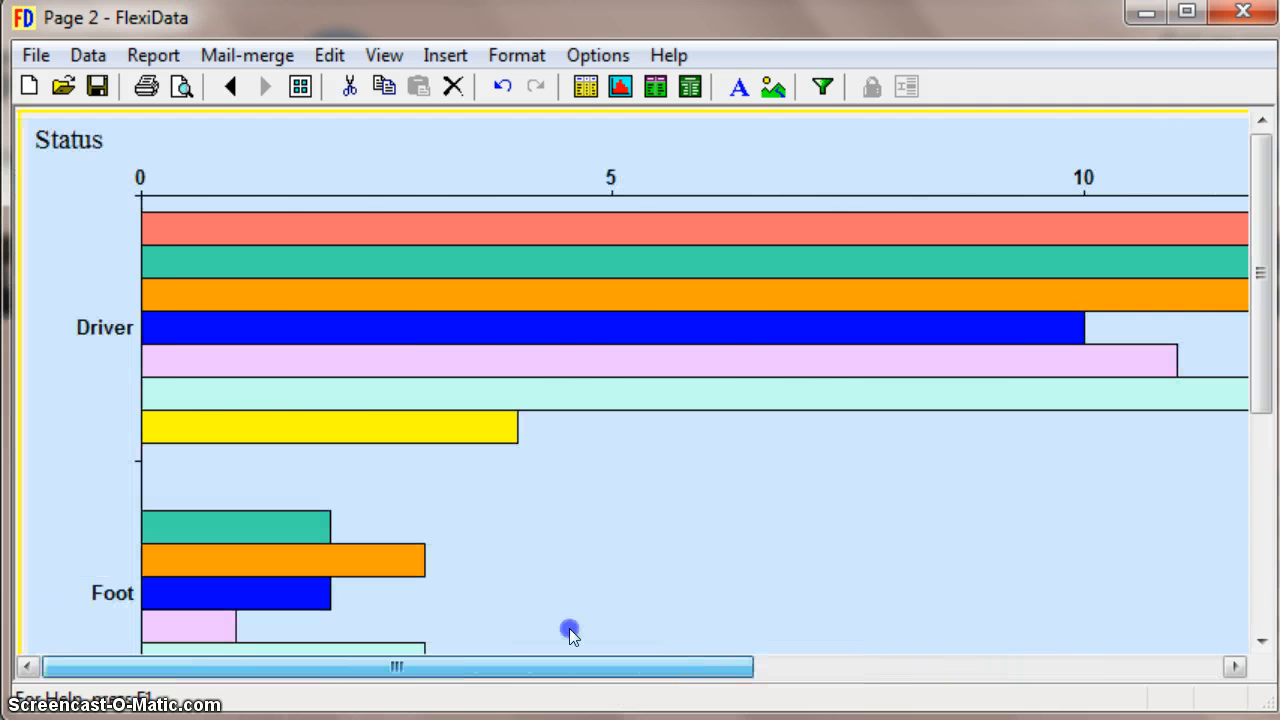
pyautogui.moveTo(1260, 266); pyautogui.dragTo(1249, 523)
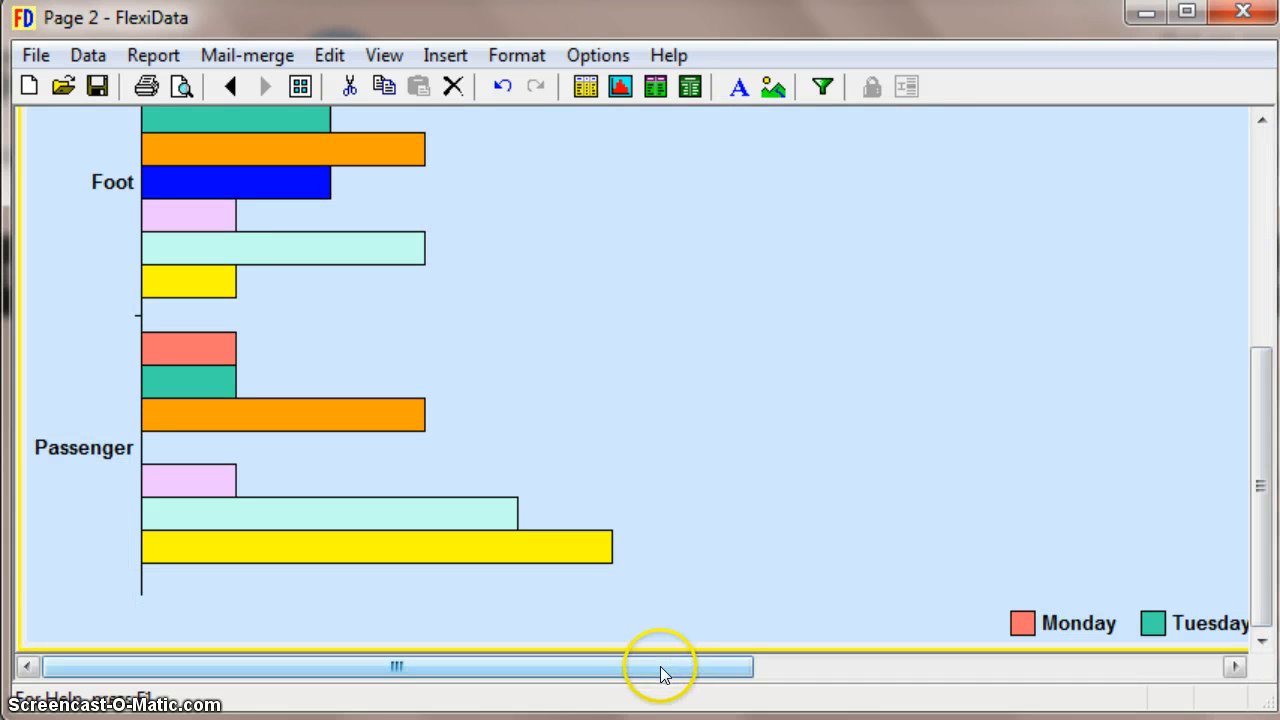
pyautogui.moveTo(660, 666); pyautogui.dragTo(788, 677)
pyautogui.moveTo(990, 706); pyautogui.dragTo(536, 712)
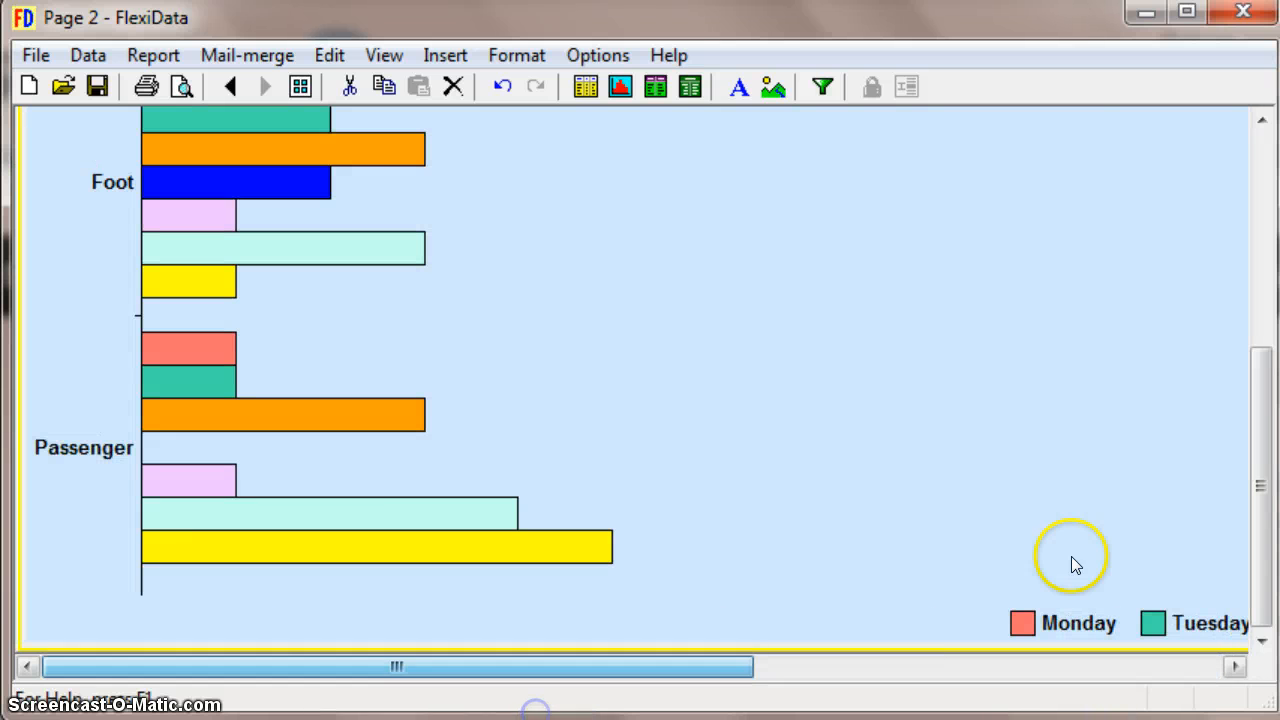
pyautogui.moveTo(1261, 534); pyautogui.dragTo(1244, 316)
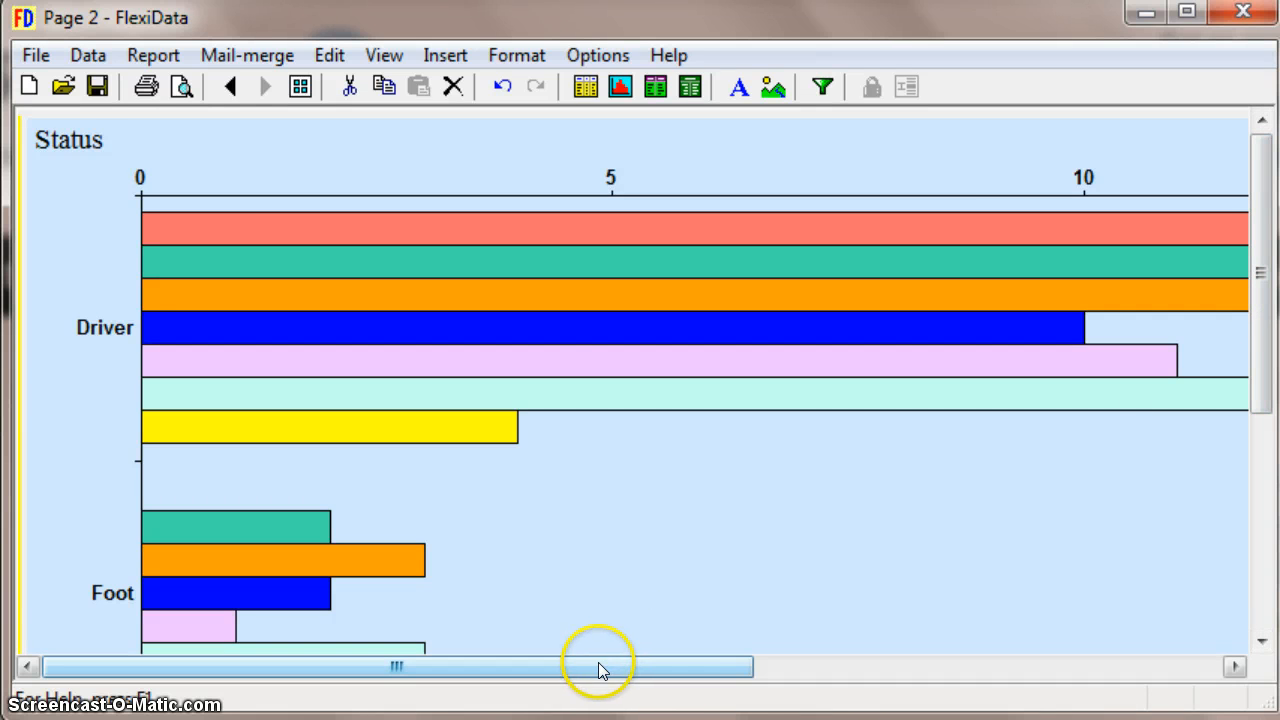
pyautogui.moveTo(598, 668); pyautogui.dragTo(527, 700)
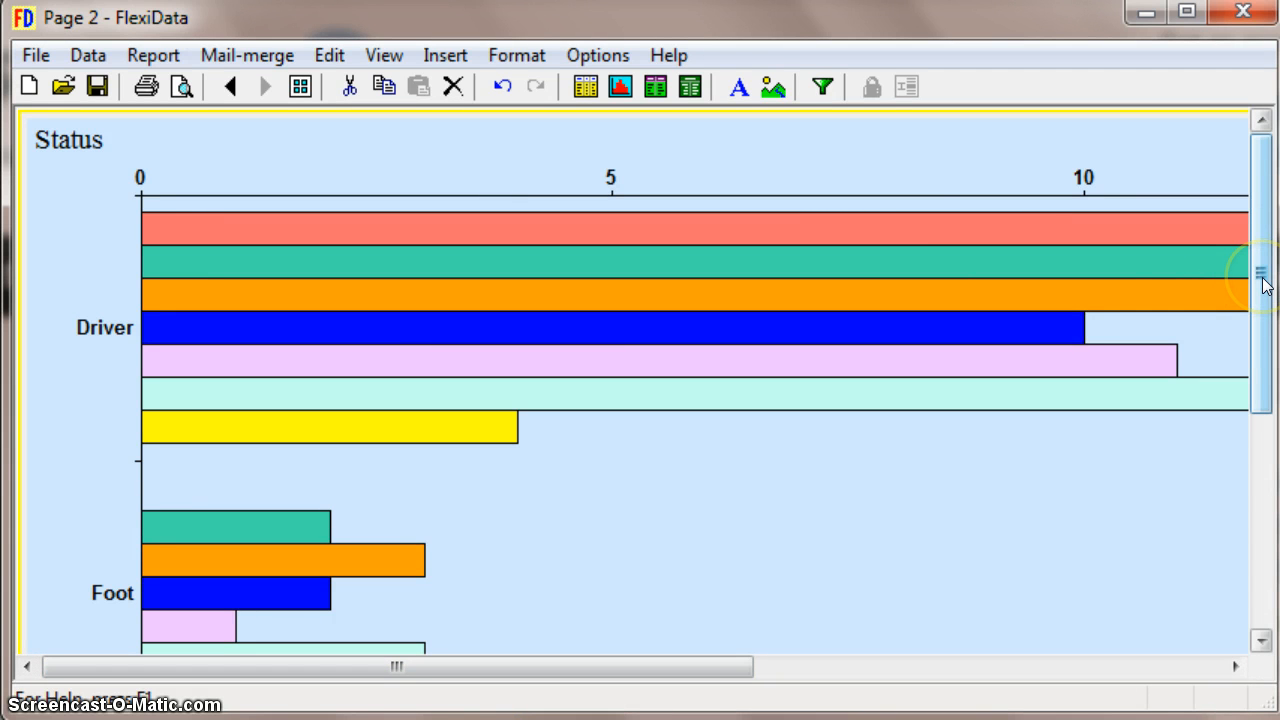
# Add a text box reading "the reason why ..." over the empty area beside the Foot bars
pyautogui.click(741, 88)
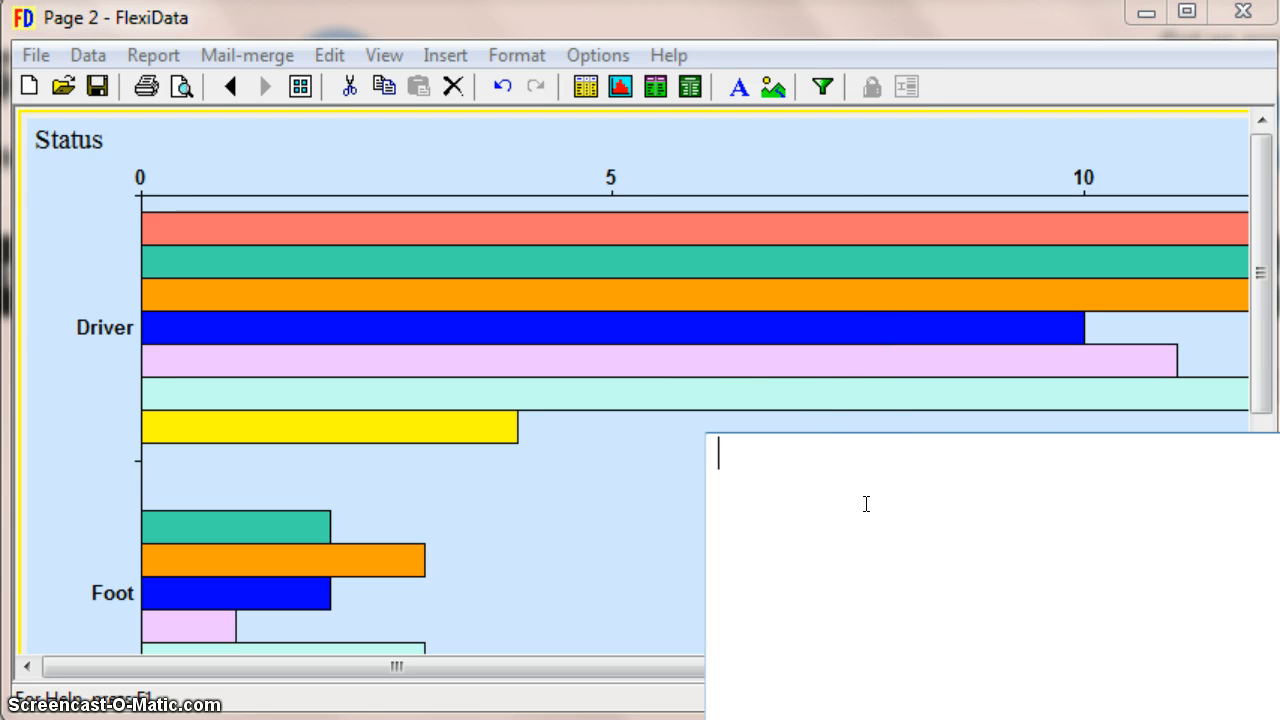
pyautogui.write('th')
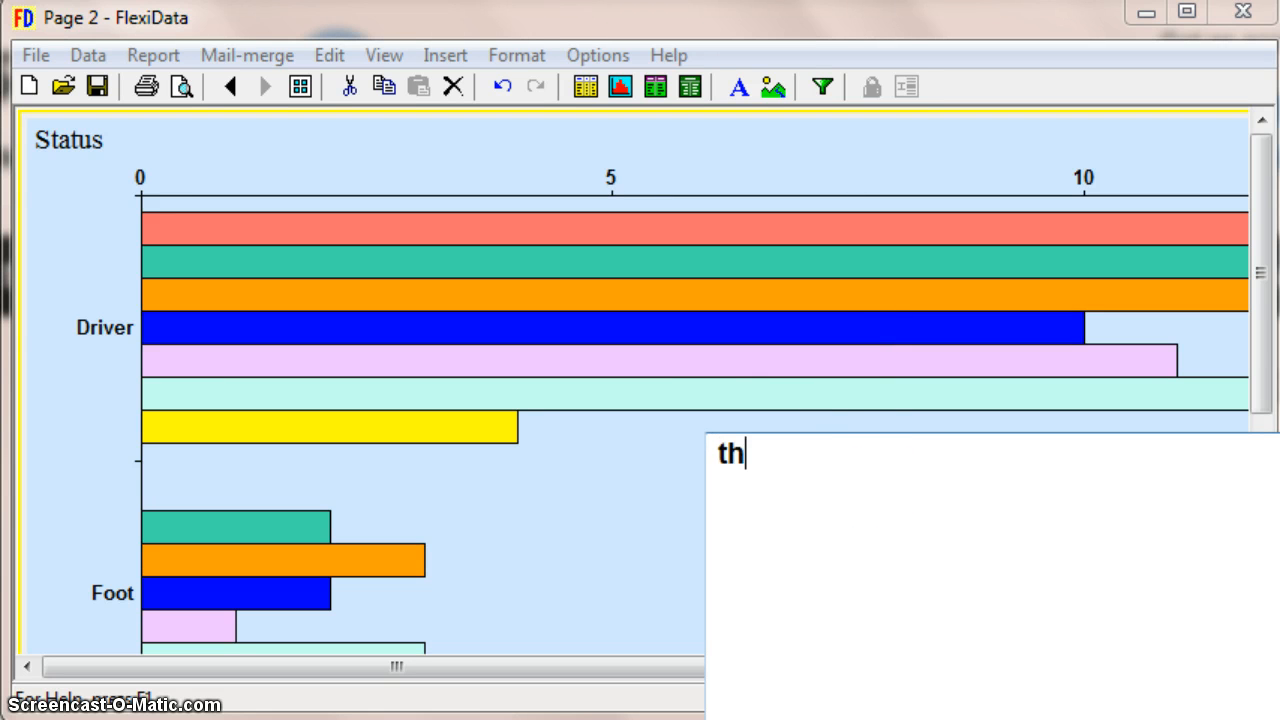
pyautogui.write('e reason why ...')
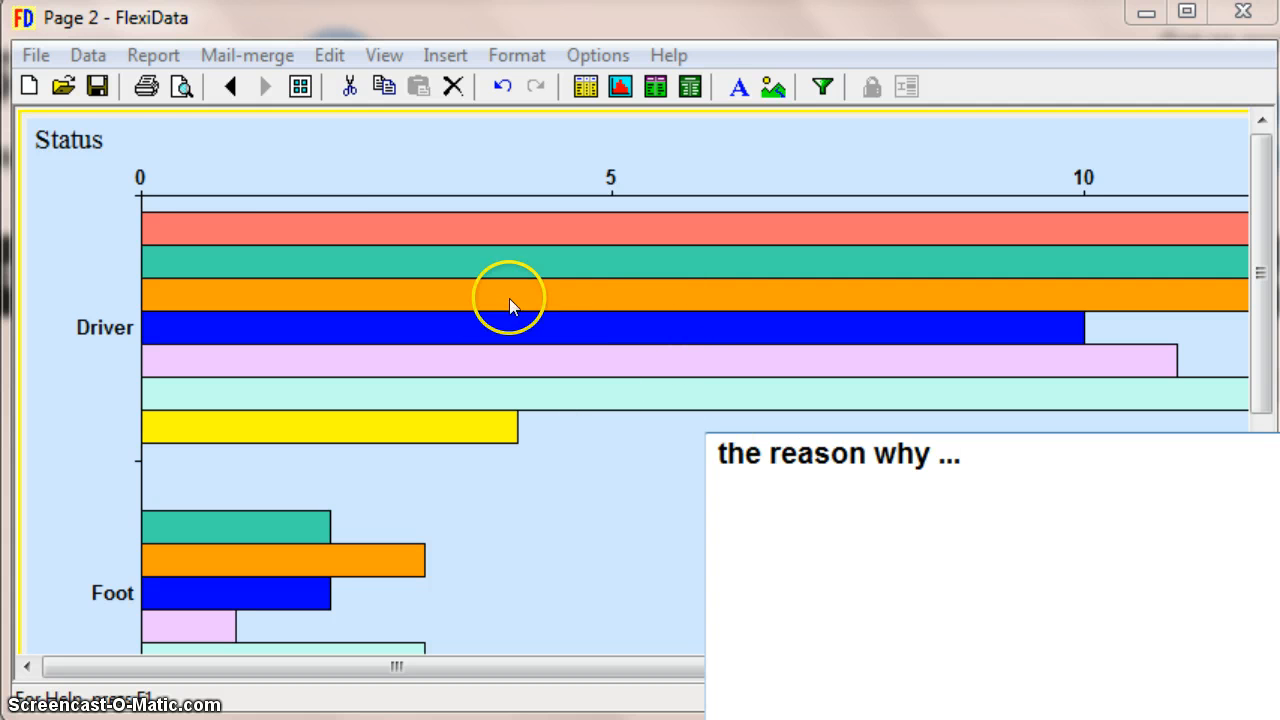
pyautogui.click(96, 87)
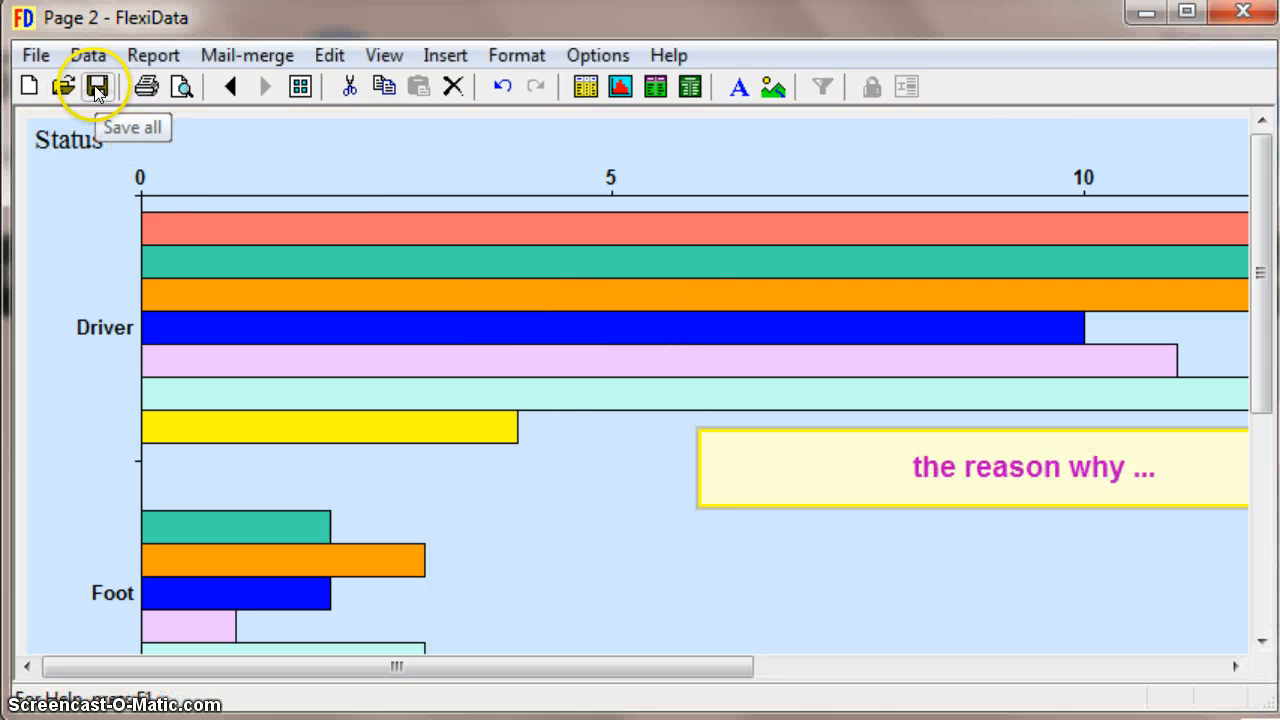
# Save all the data and report pages
pyautogui.click(95, 86)
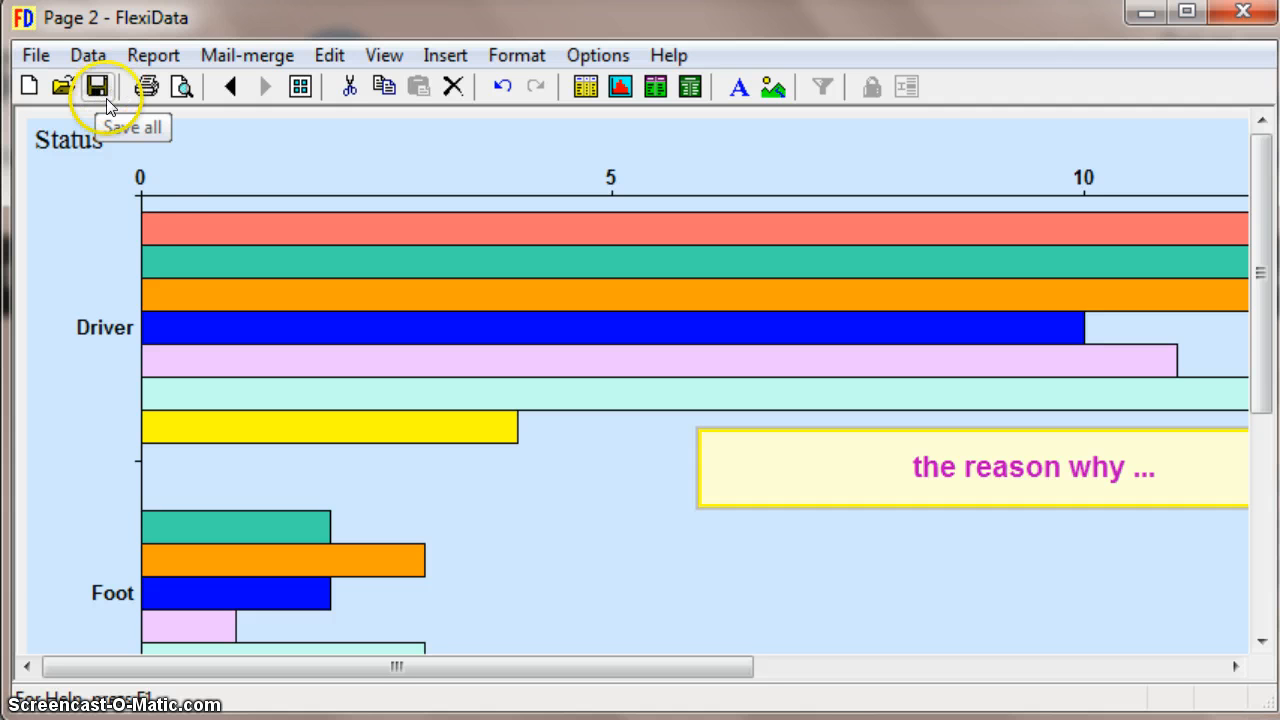
pyautogui.click(33, 55)
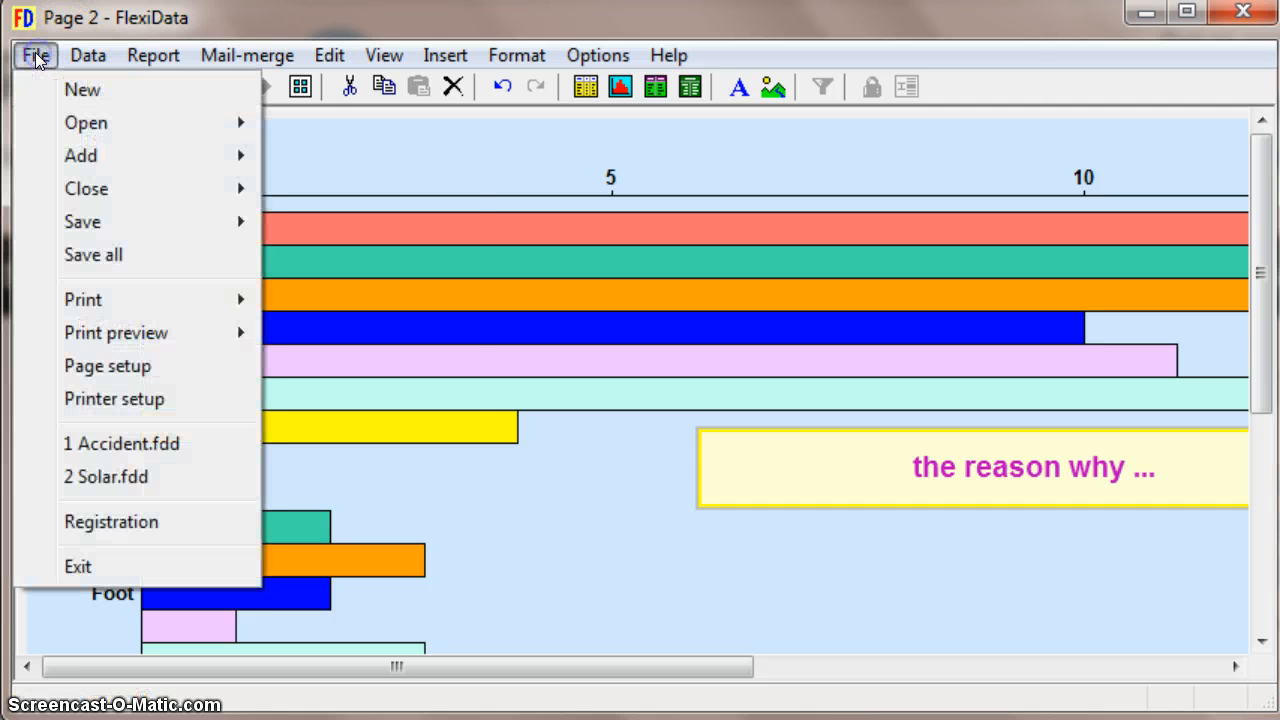